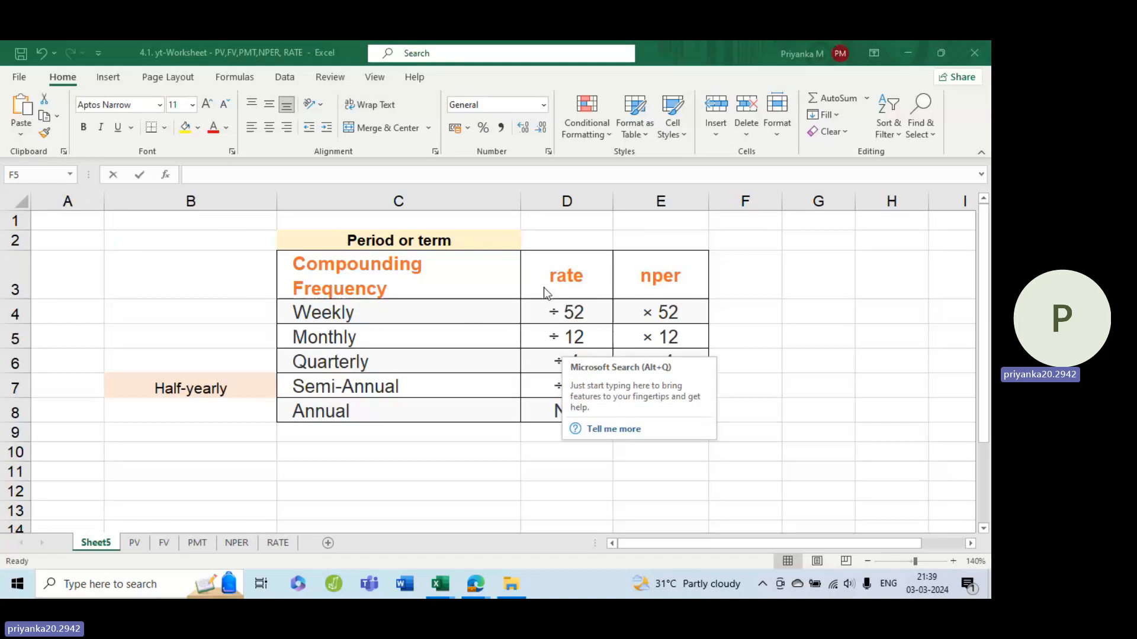
Step: Examine the rate and nper columns of the compounding frequency table
key("Escape")
left_click(549, 308)
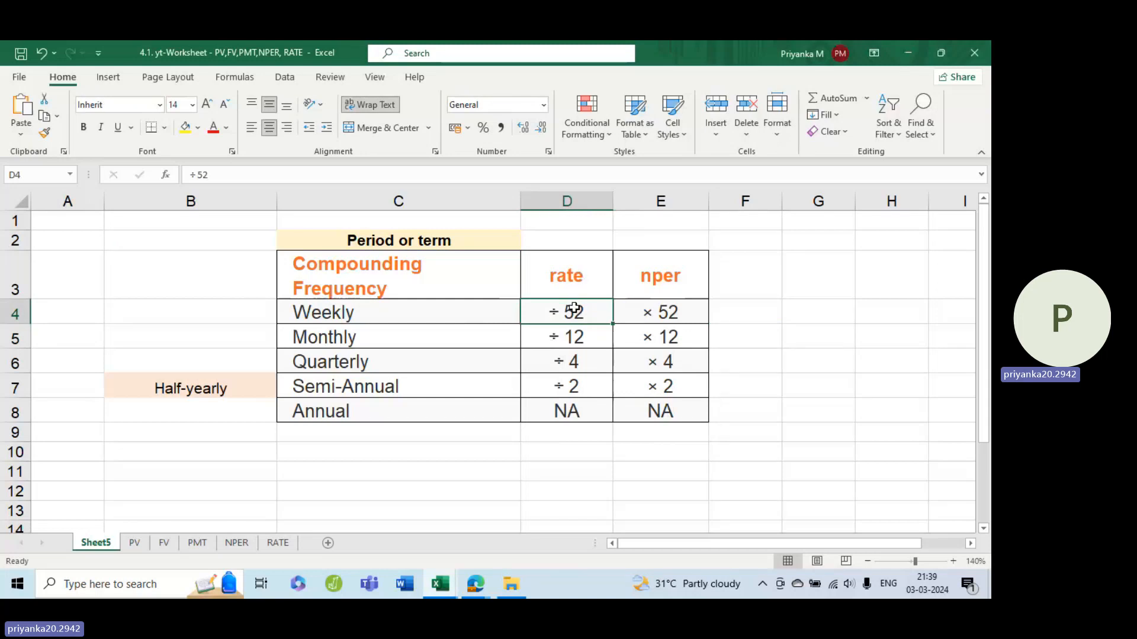
left_click(656, 308)
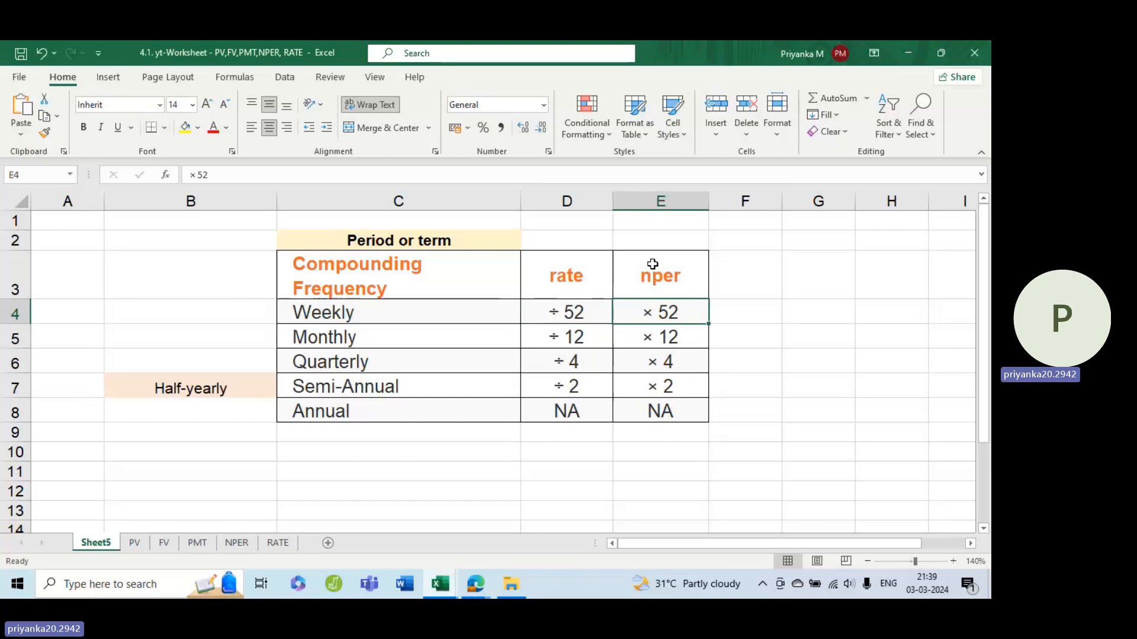
left_click_drag(572, 274, 559, 411)
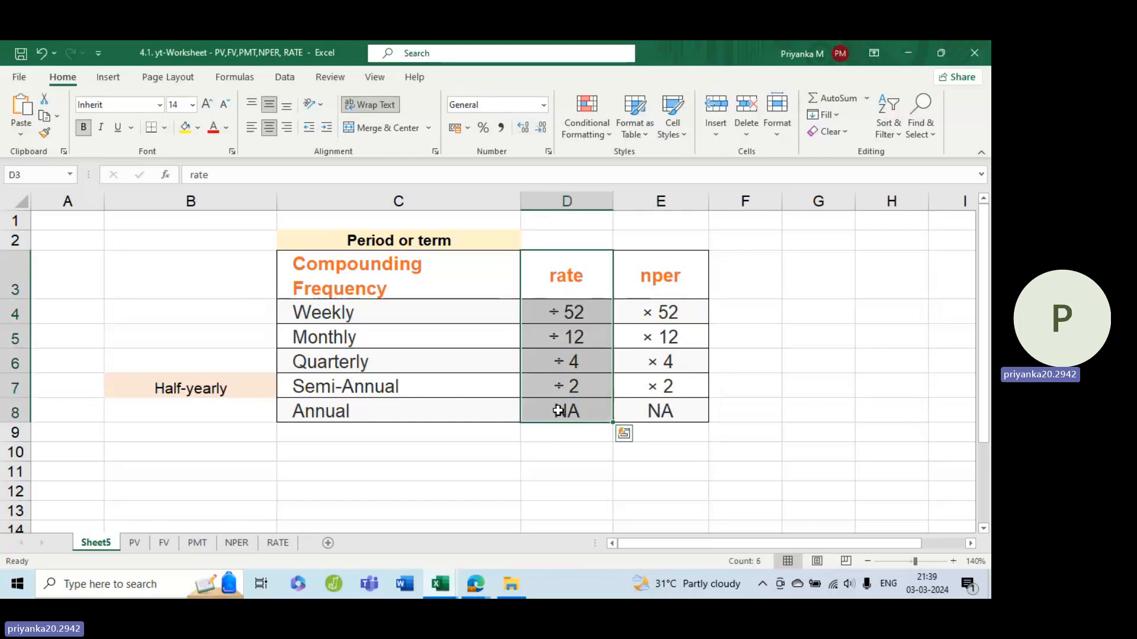
left_click_drag(660, 270, 656, 410)
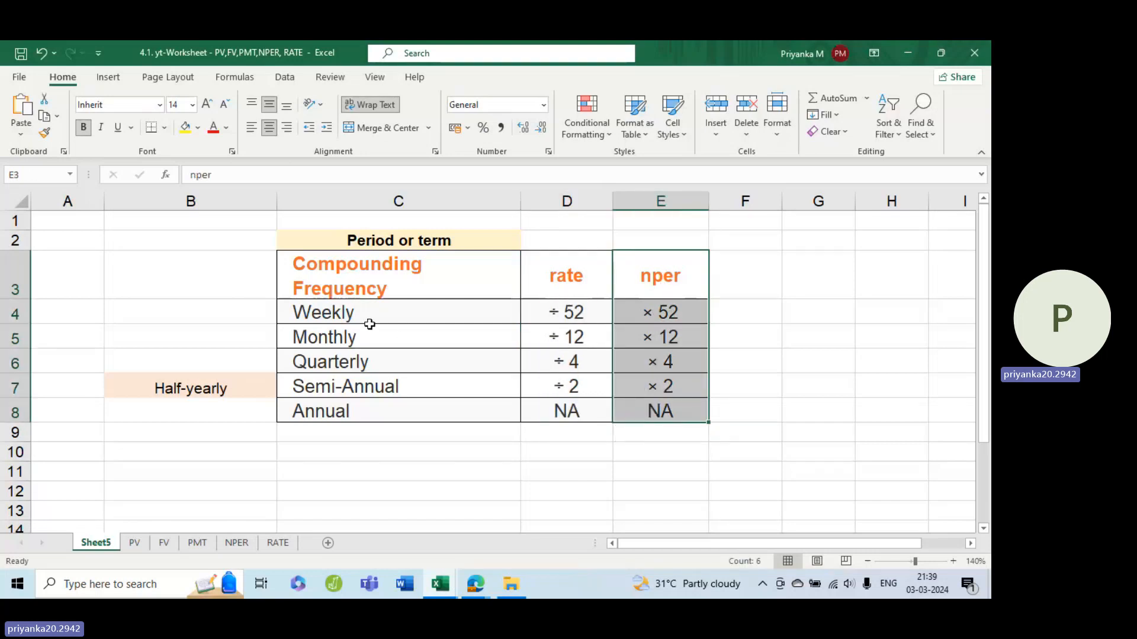
Step: Go through the compounding frequency rows from Weekly to Annual, comparing each one's rate and nper adjustments
left_click(367, 327)
left_click(345, 312)
key("Right")
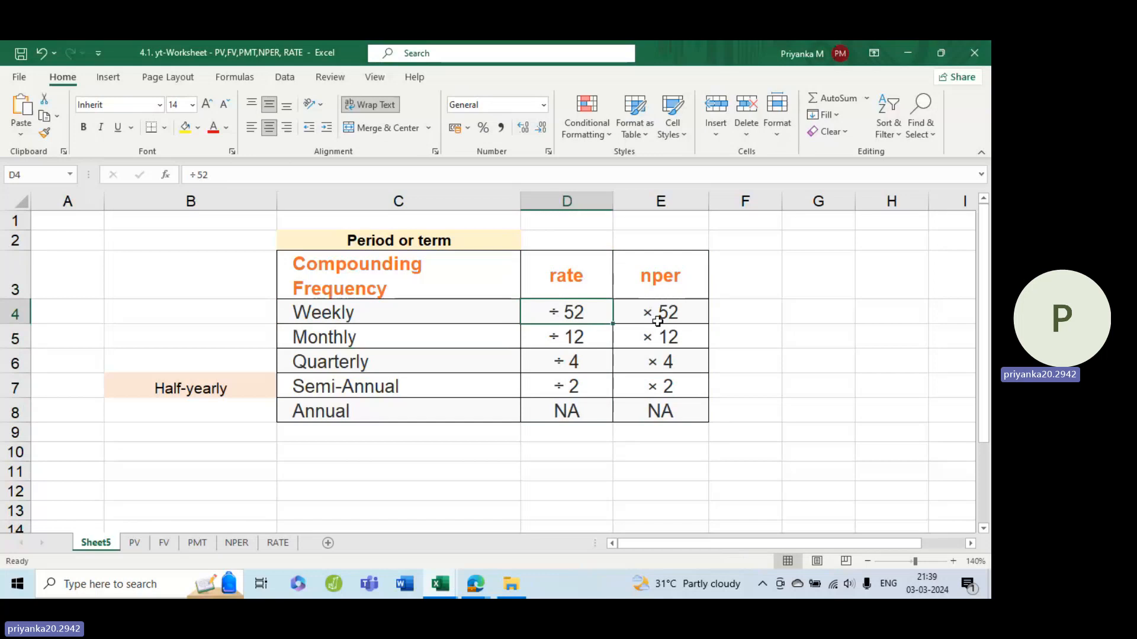
left_click(338, 332)
left_click(574, 332)
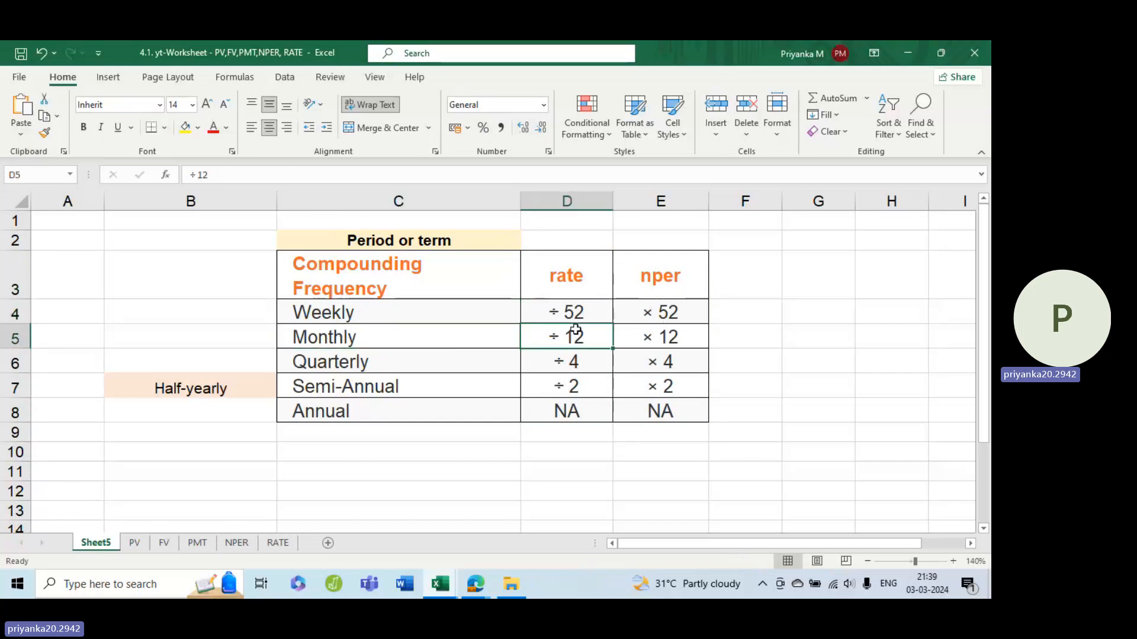
left_click(380, 357)
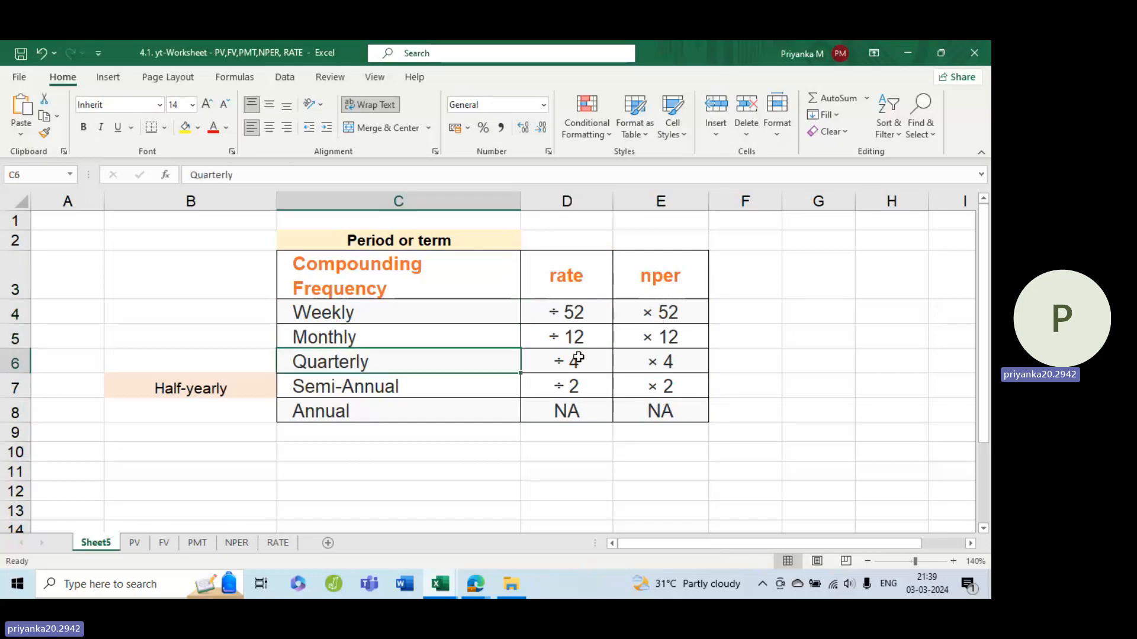
left_click(593, 366)
left_click(333, 385)
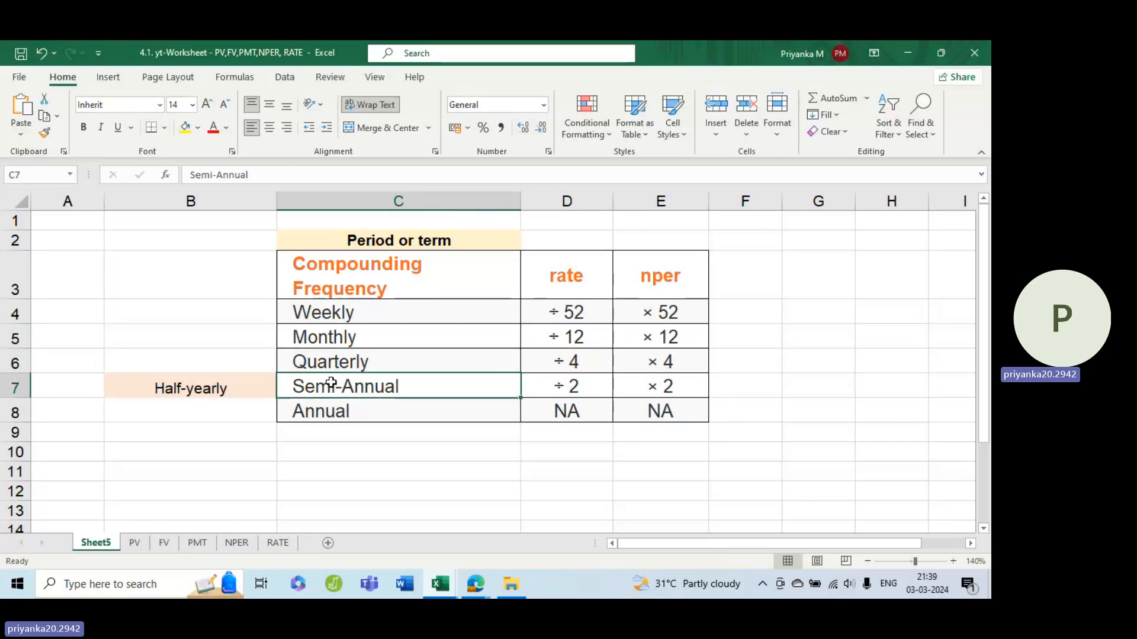
left_click(565, 384)
left_click(677, 383)
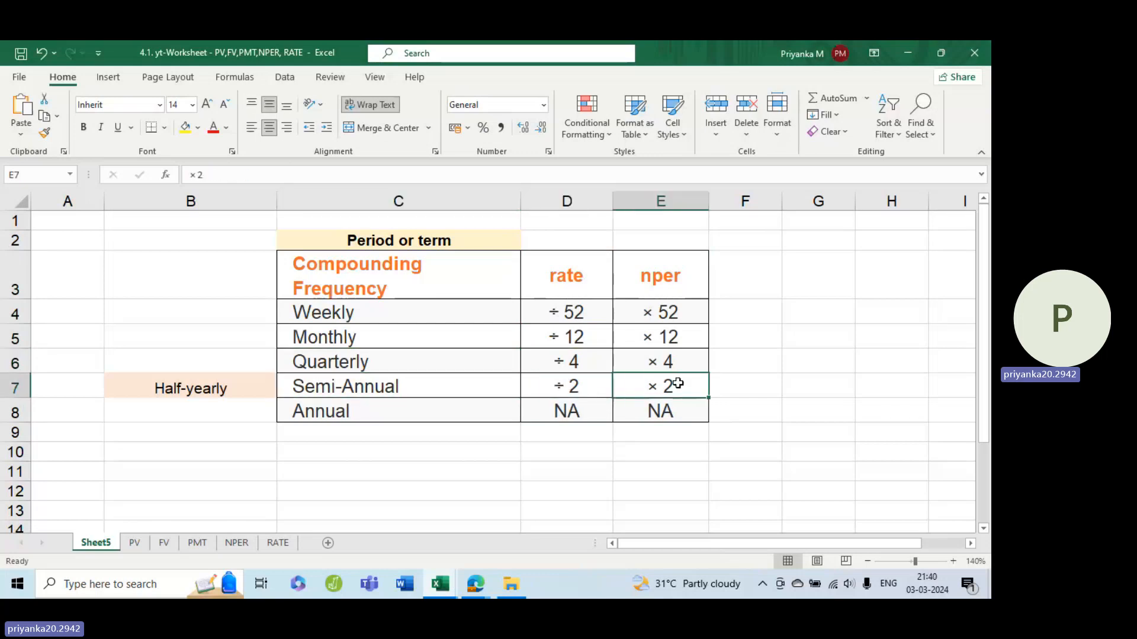
left_click(157, 386)
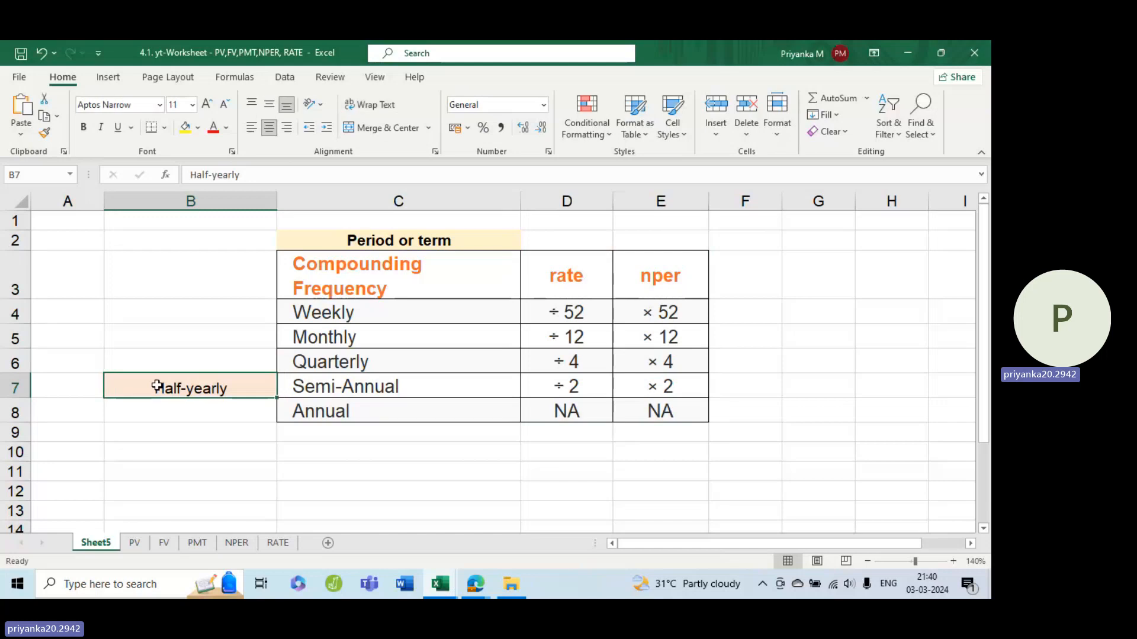
left_click(372, 390)
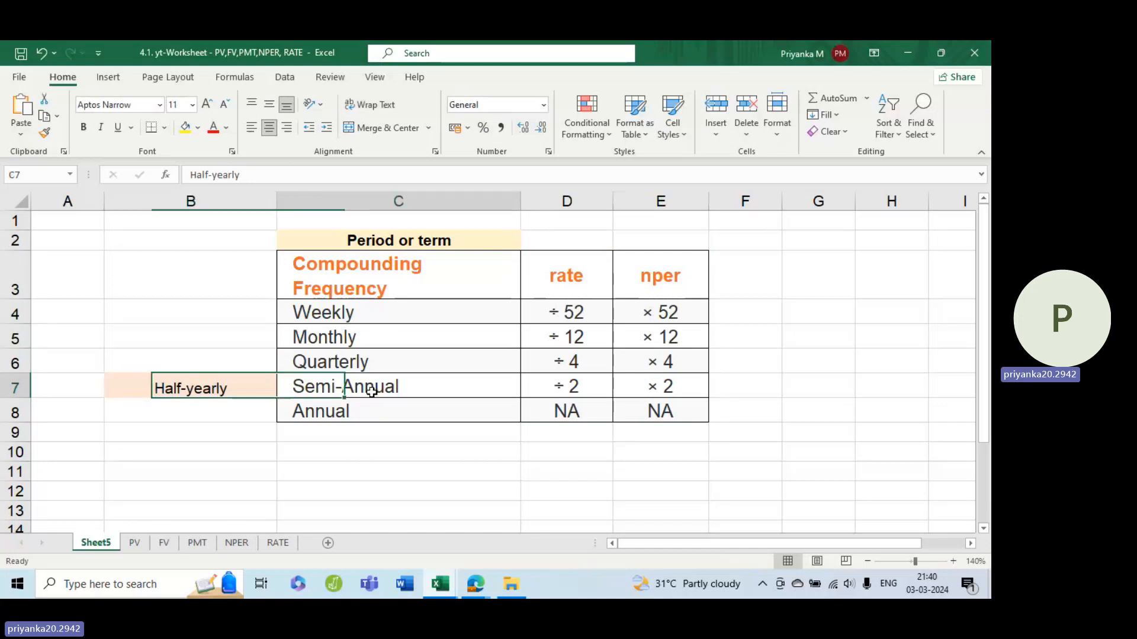
left_click(338, 411)
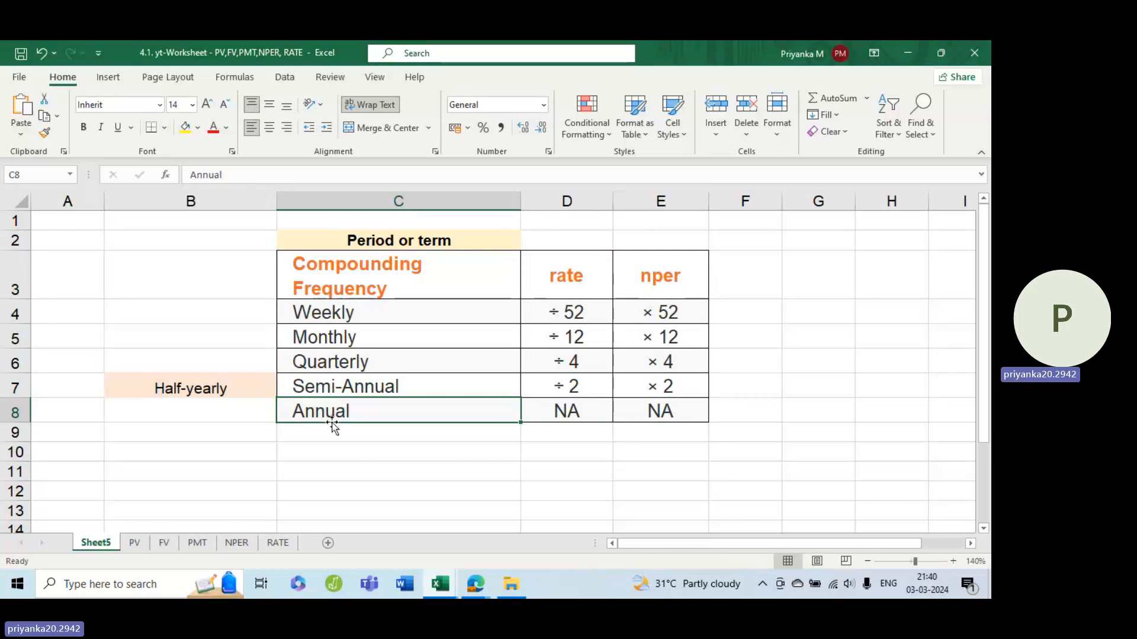
Step: Switch to the PV sheet and enlarge its view to 160%
left_click(135, 543)
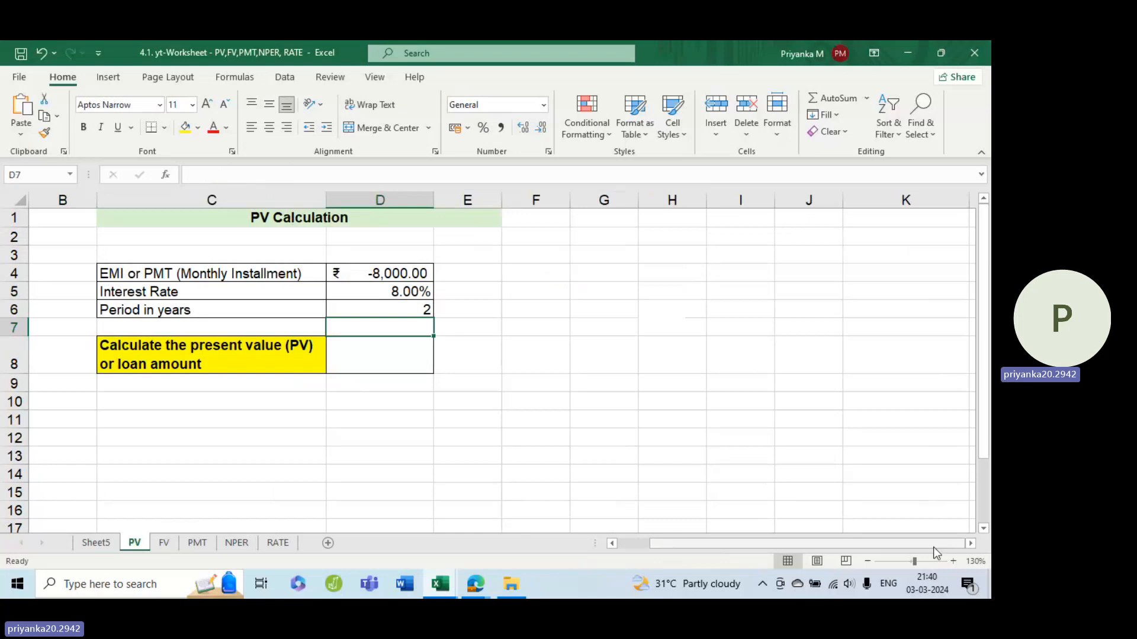
left_click(952, 562)
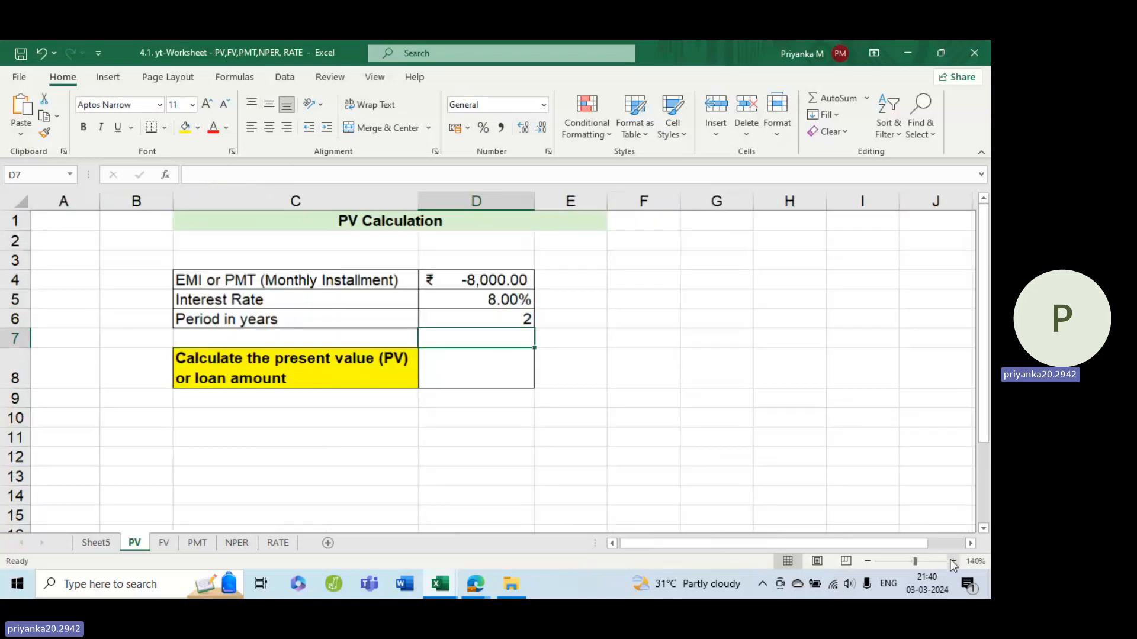
left_click(952, 562)
left_click(952, 562)
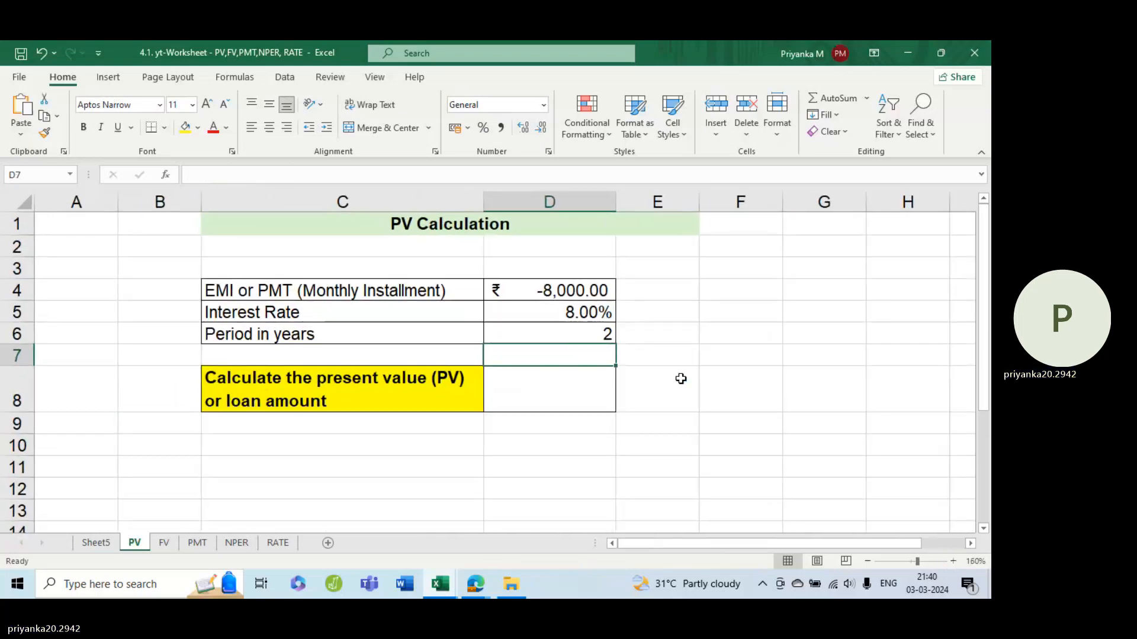
Step: Examine the PV sheet's result cell and its inputs in D4:D6: monthly installment with its minus sign, interest rate and period
left_click(550, 375)
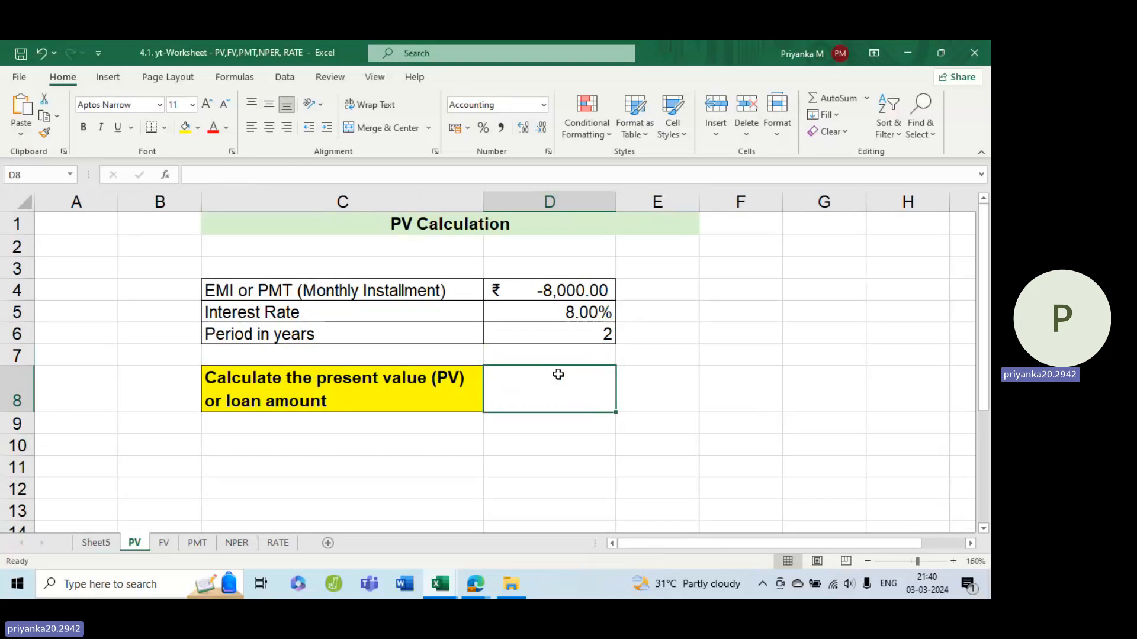
left_click(551, 289)
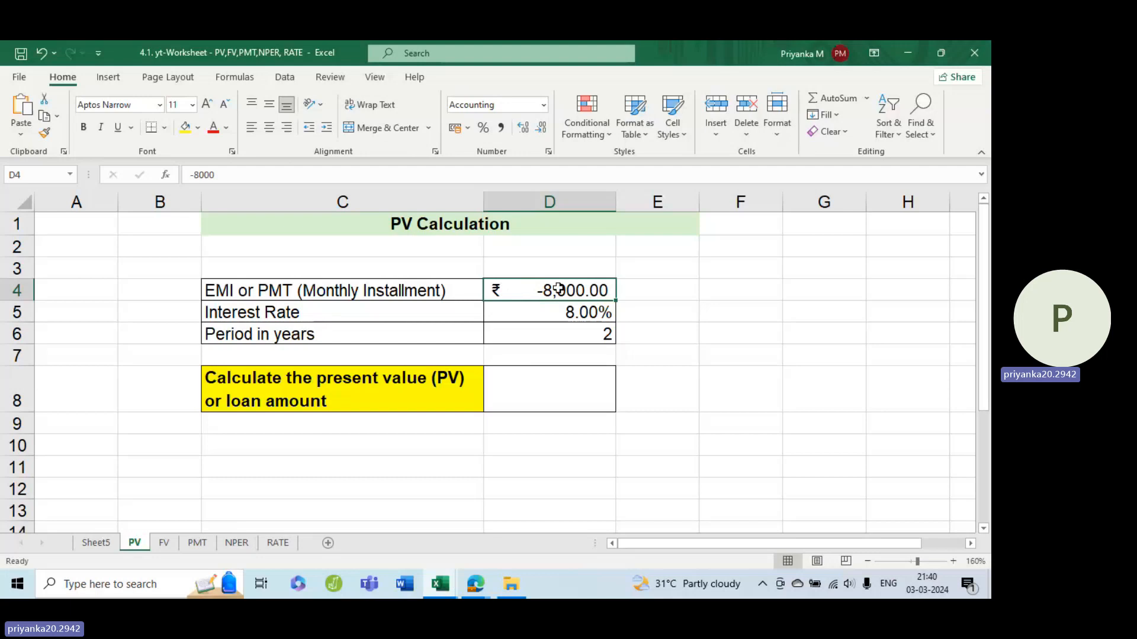
double_click(558, 290)
left_click(494, 292)
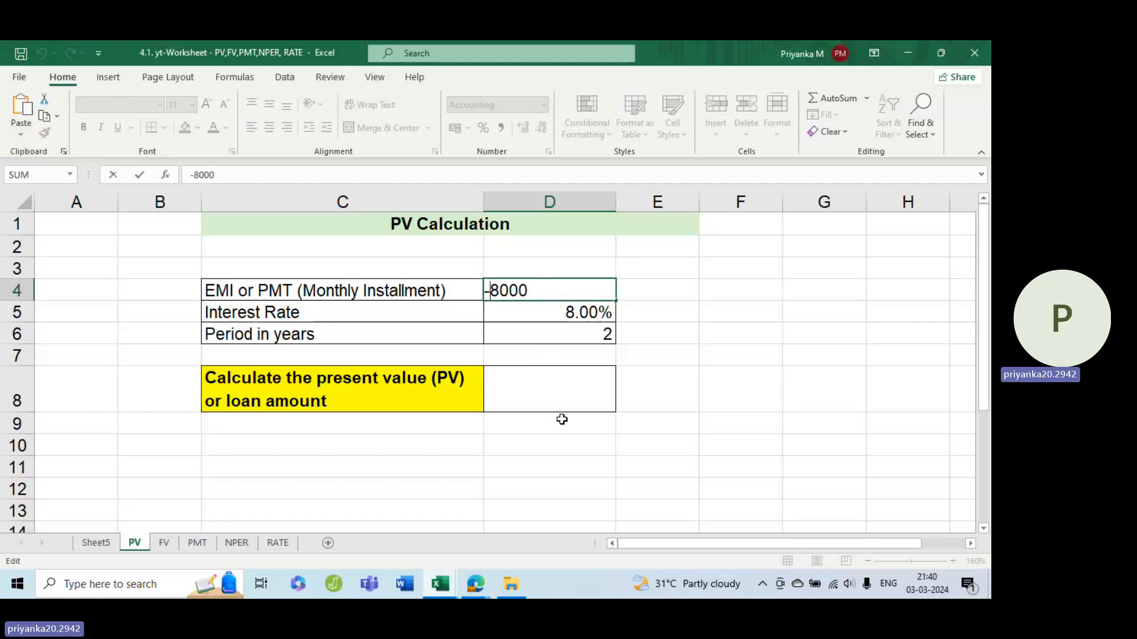
left_click(607, 408)
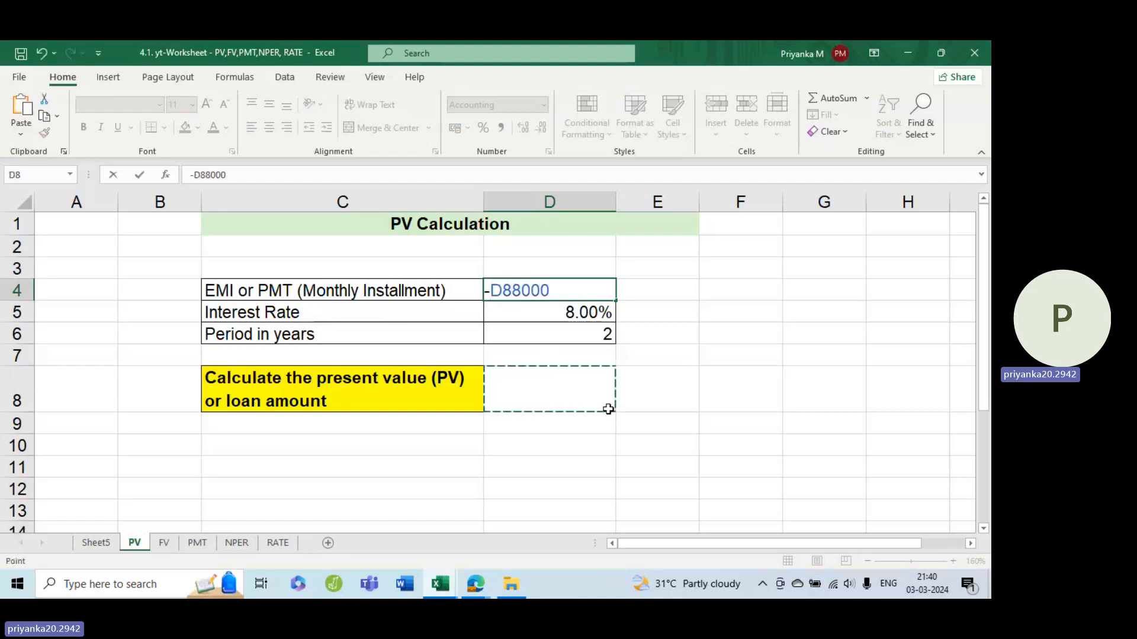
key("Escape")
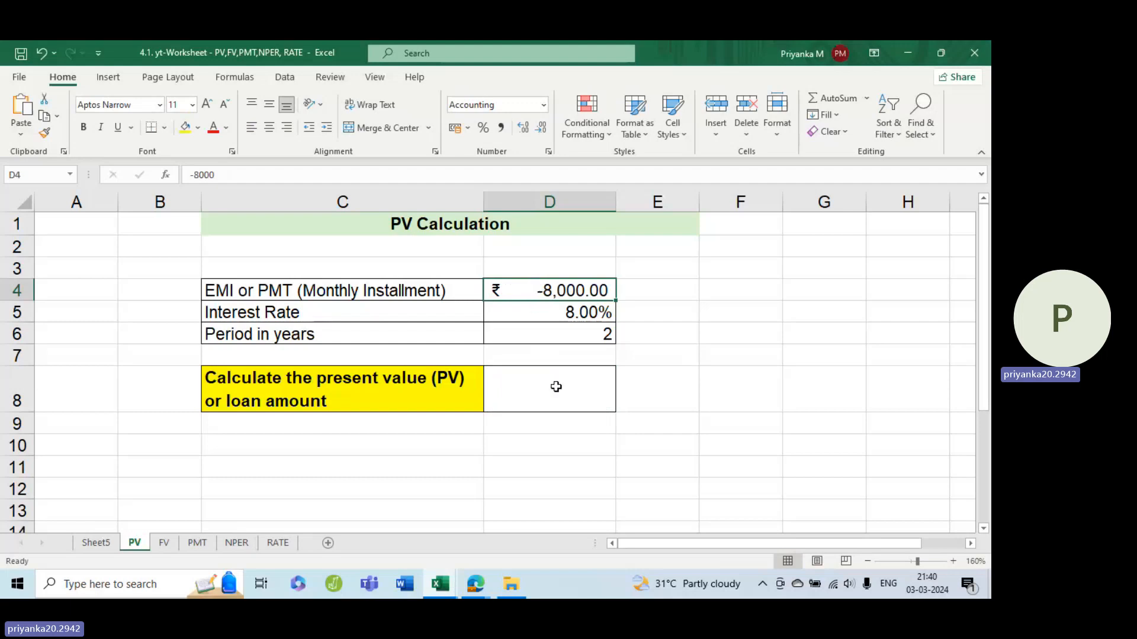
key("Down")
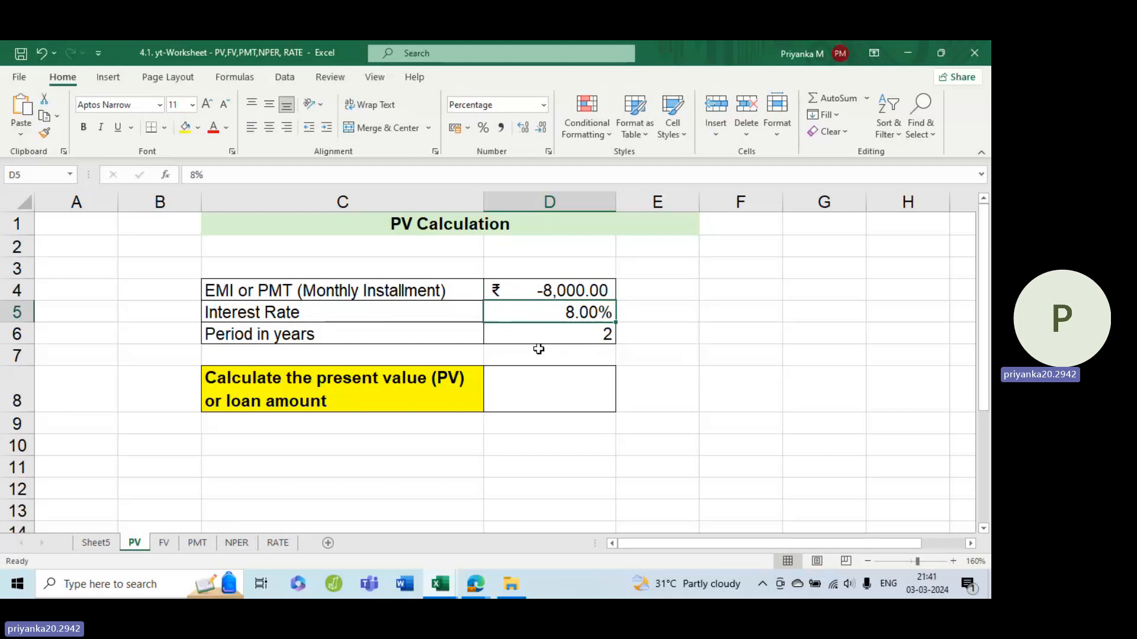
key("Down")
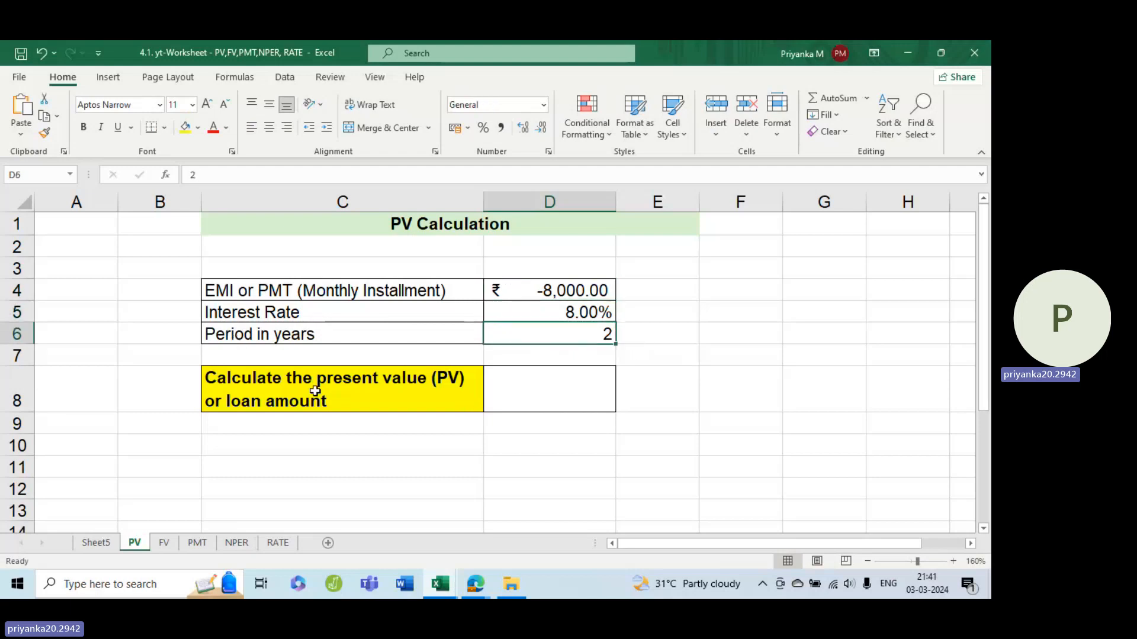
Step: Start a PV formula in cell D8 with the monthly interest rate D5/12 as the rate argument
left_click(552, 382)
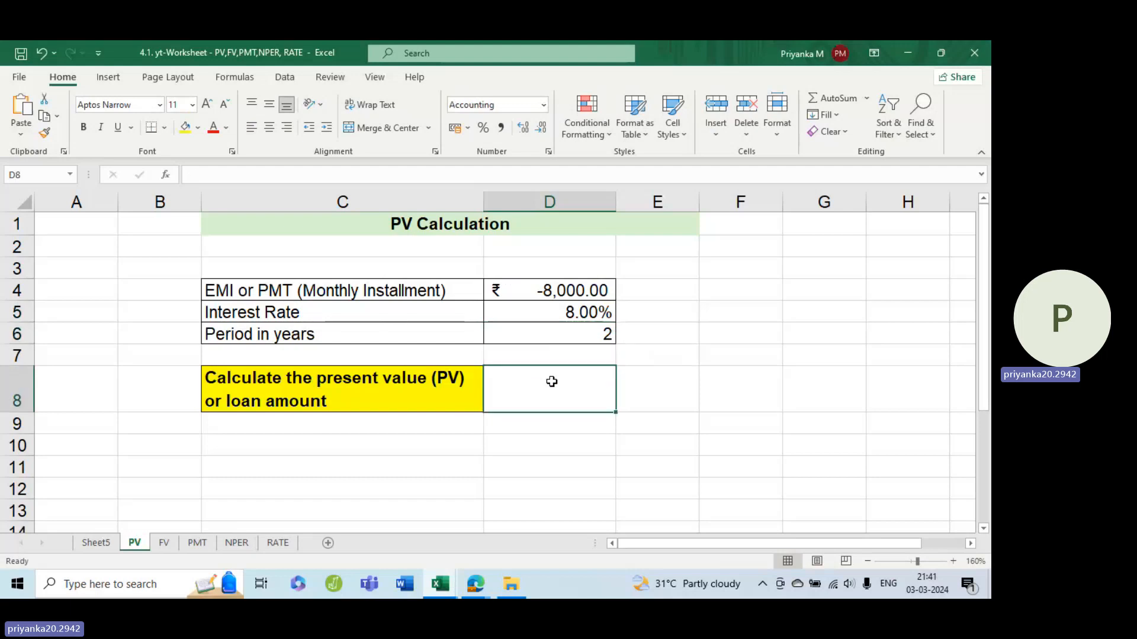
type("=")
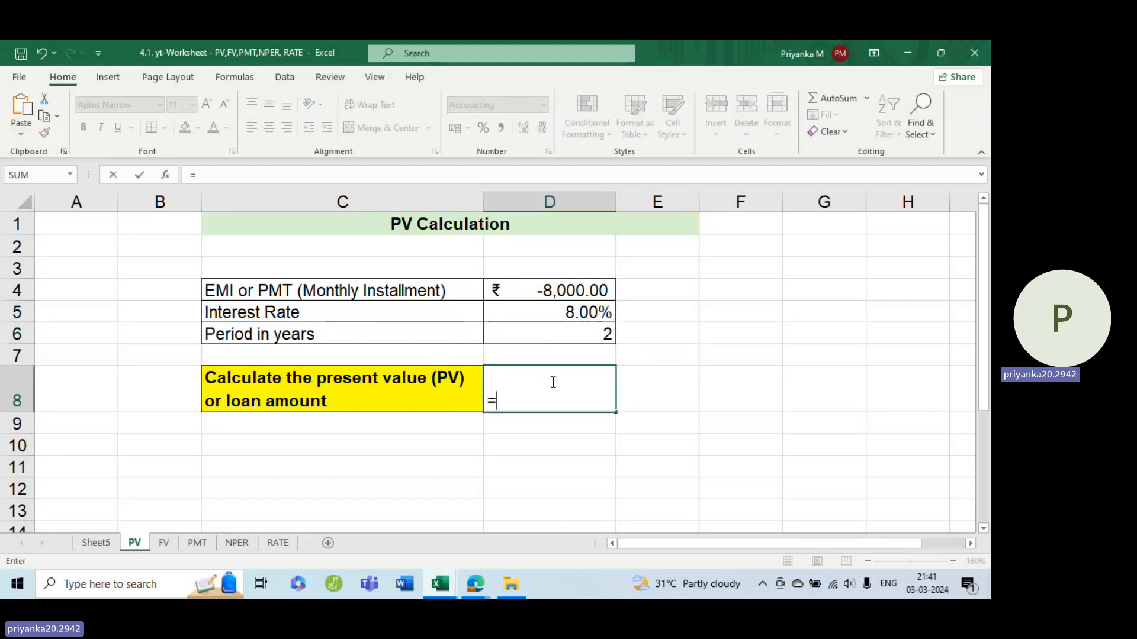
type("pv")
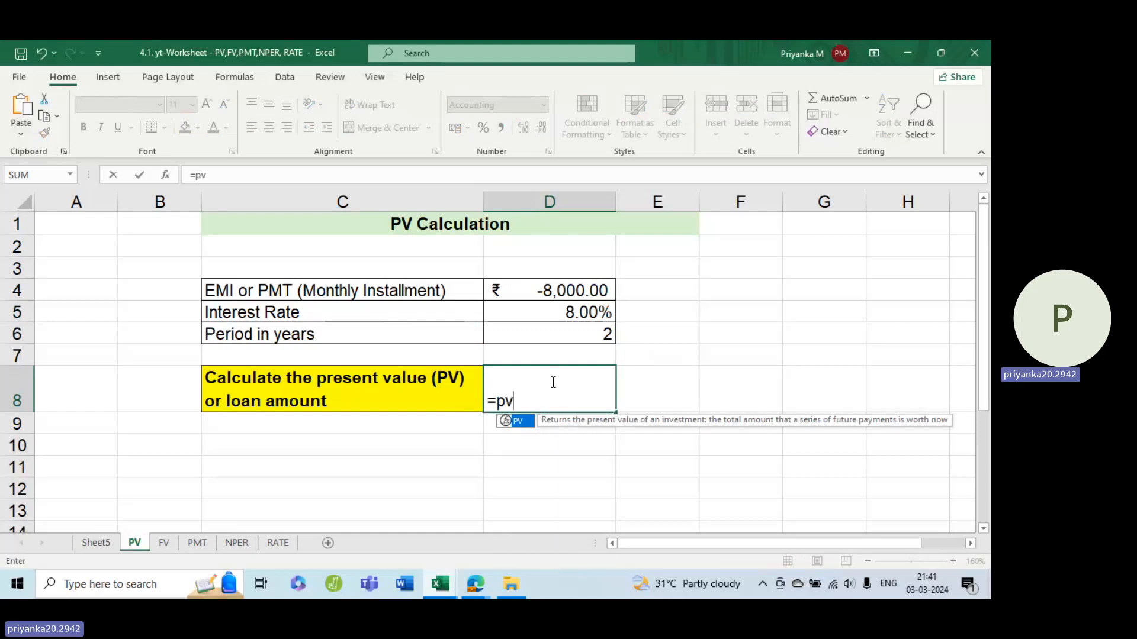
key("Tab")
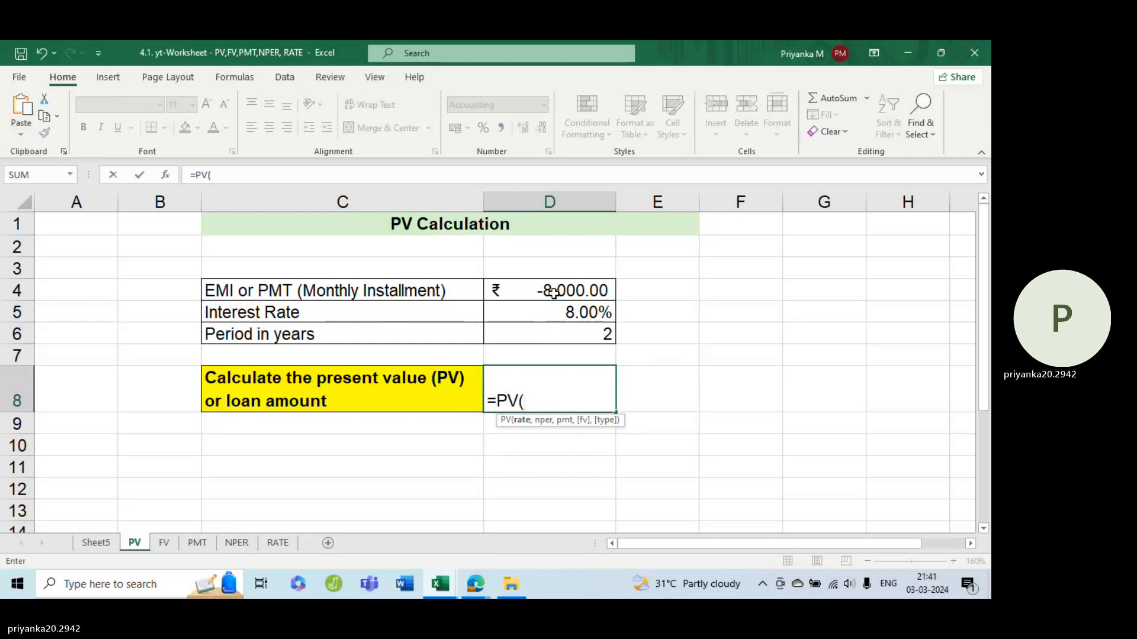
left_click(545, 310)
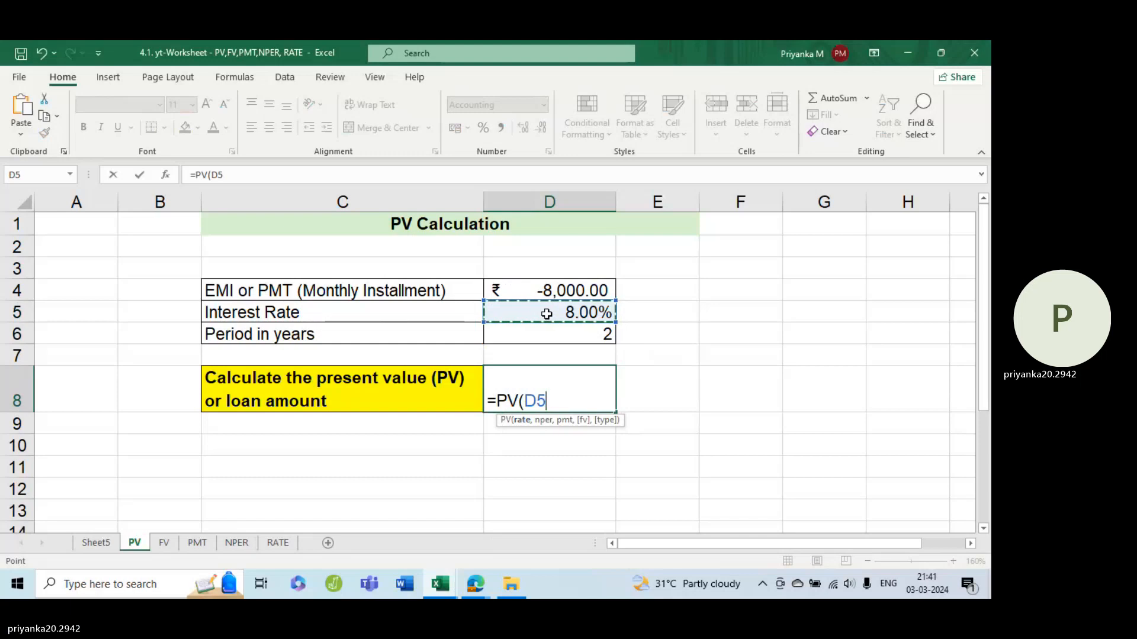
type("/12")
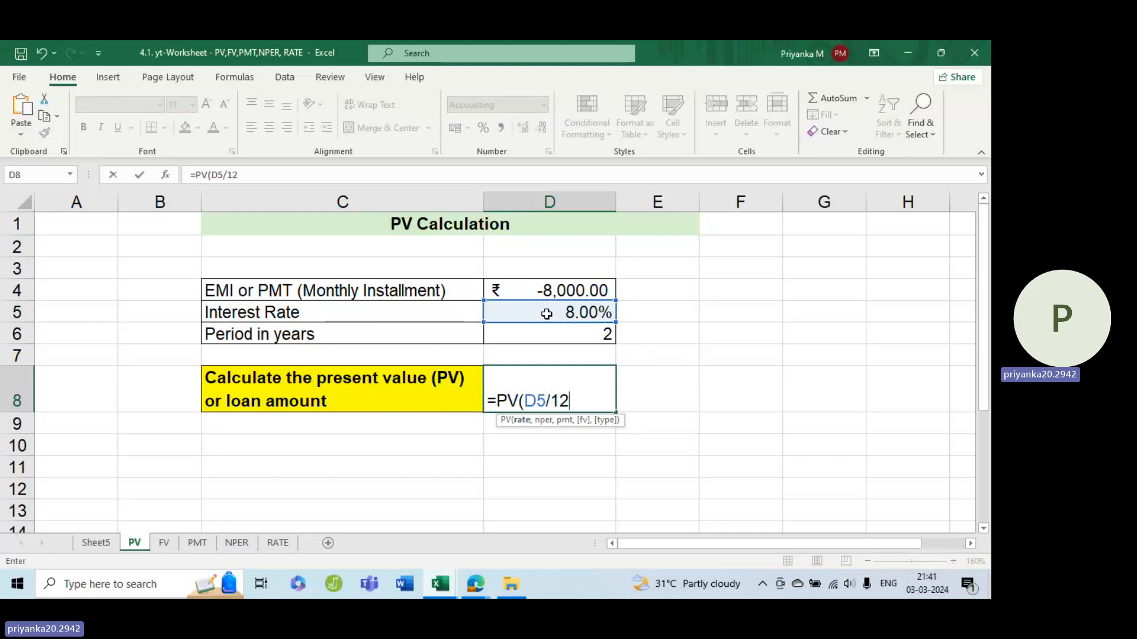
type(",")
Step: Complete the PV formula in D8 with D6*12 as nper and D4 as pmt, and enter it
left_click(595, 335)
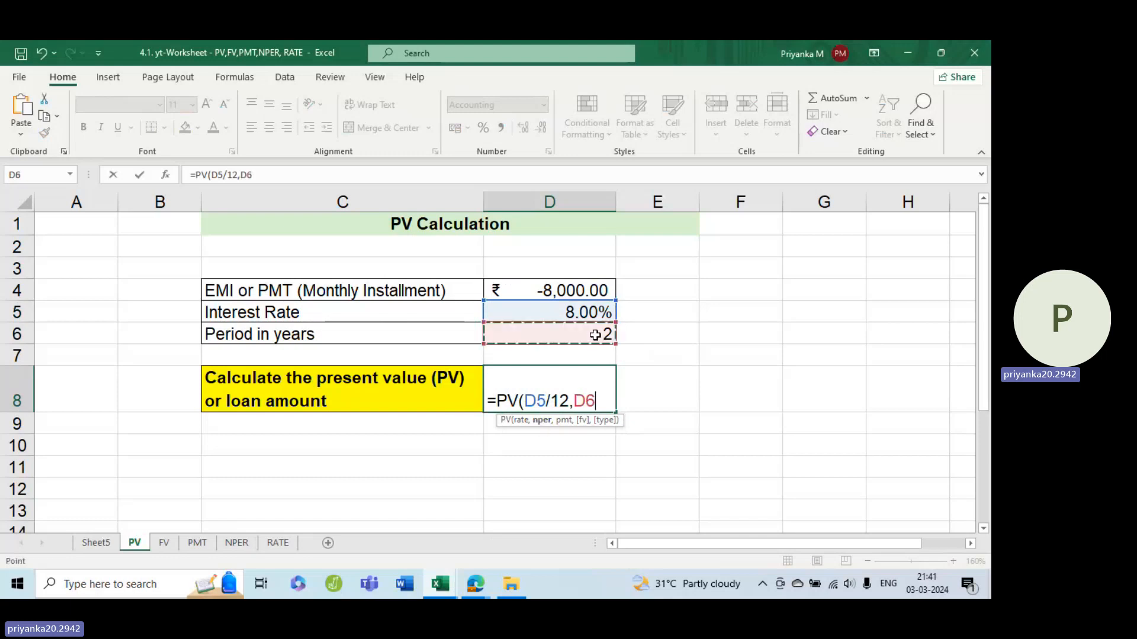
type("*12")
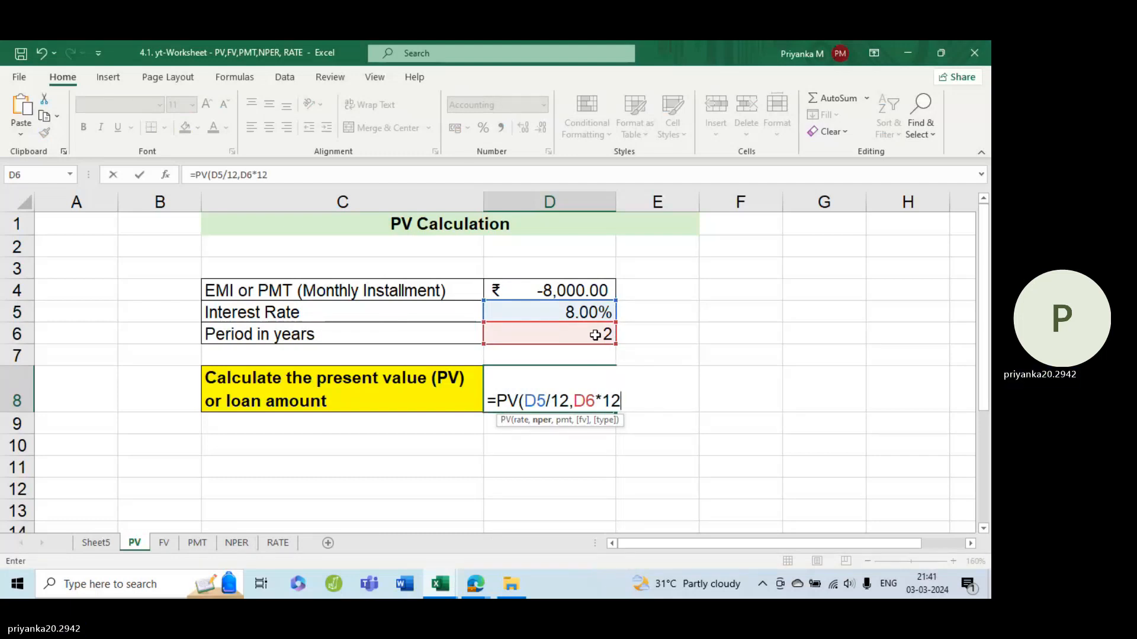
type(",")
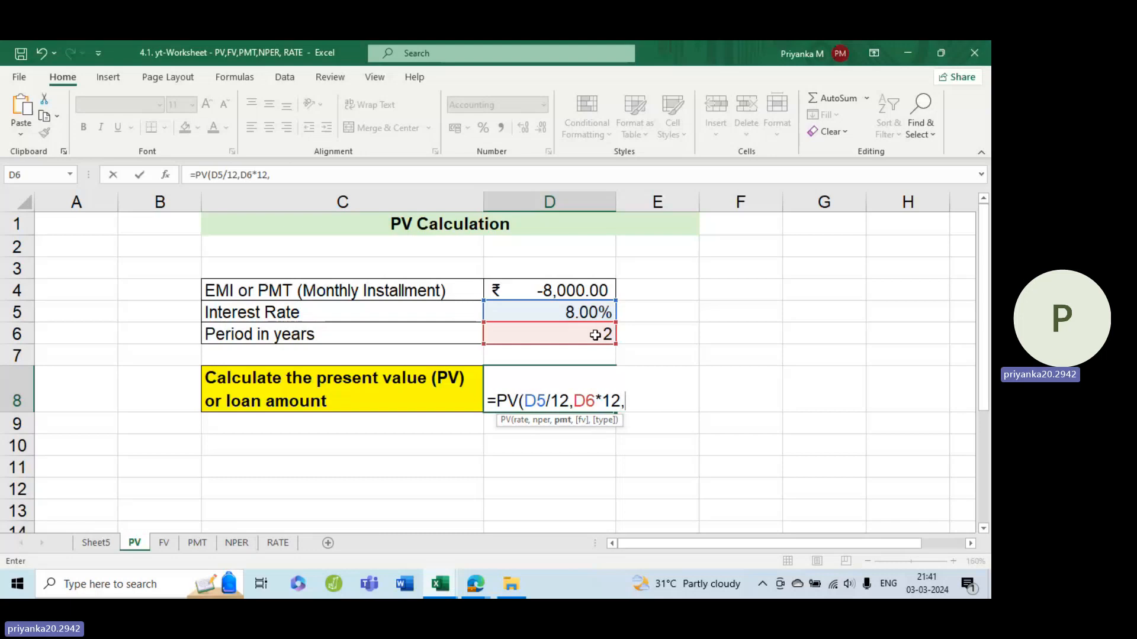
left_click(551, 290)
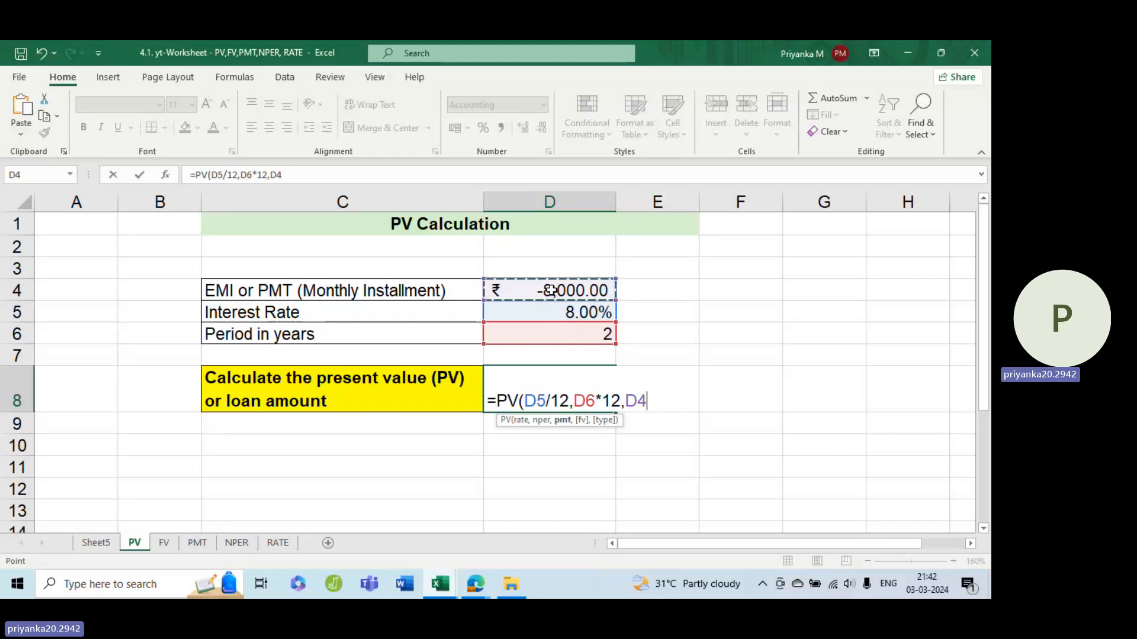
type(")")
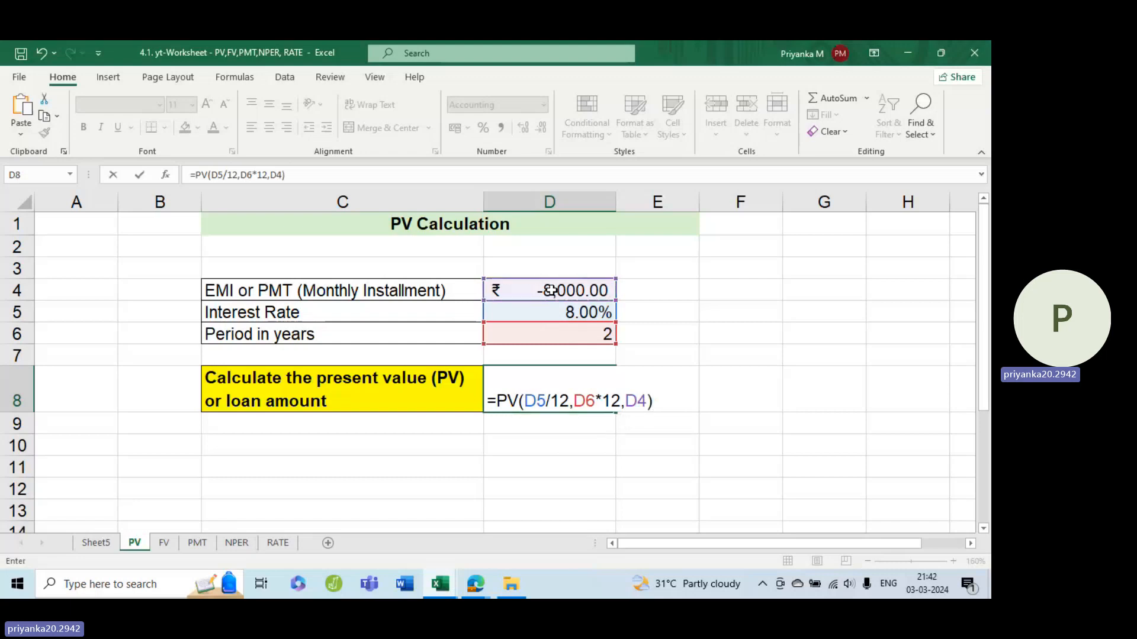
key("Return")
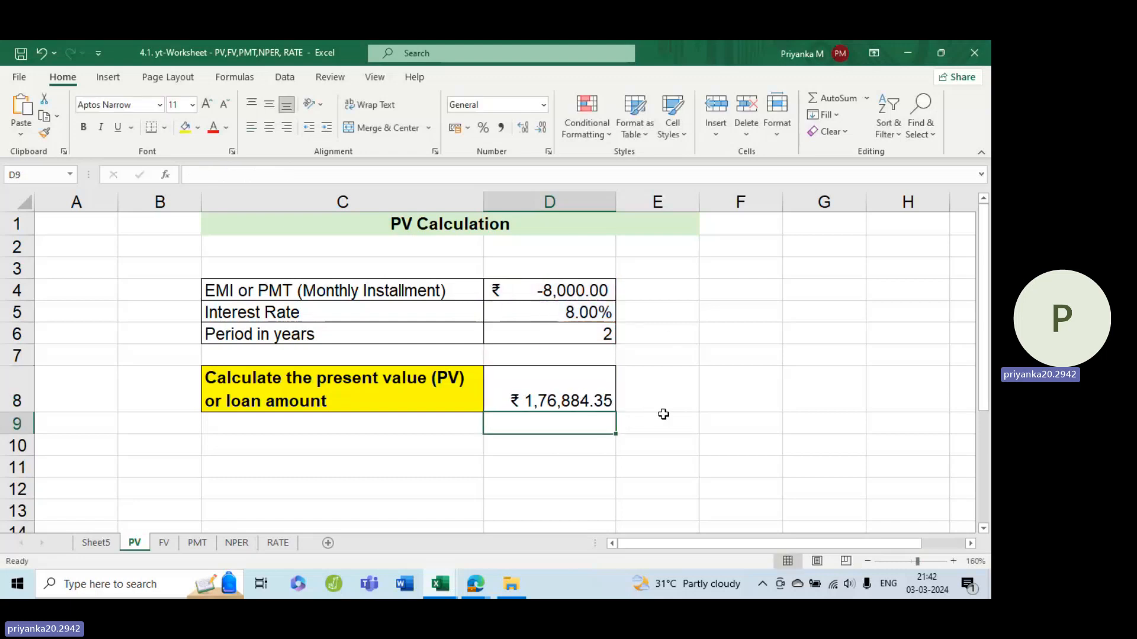
Step: Review the PV formula in D8 and its rate, nper and pmt references
double_click(602, 388)
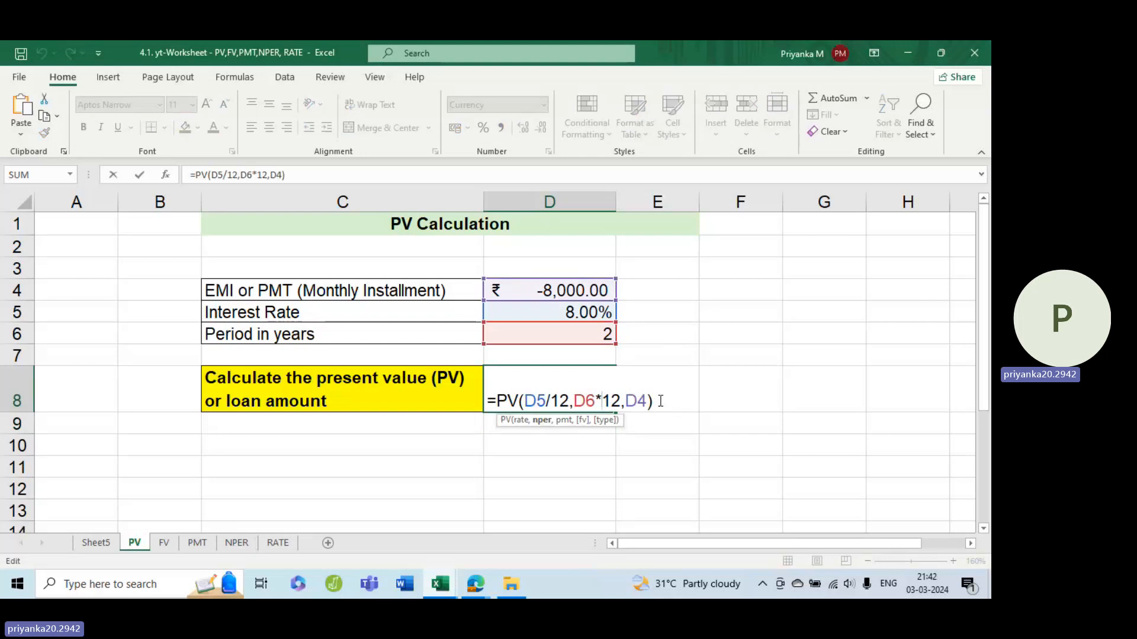
left_click(588, 447)
key("Escape")
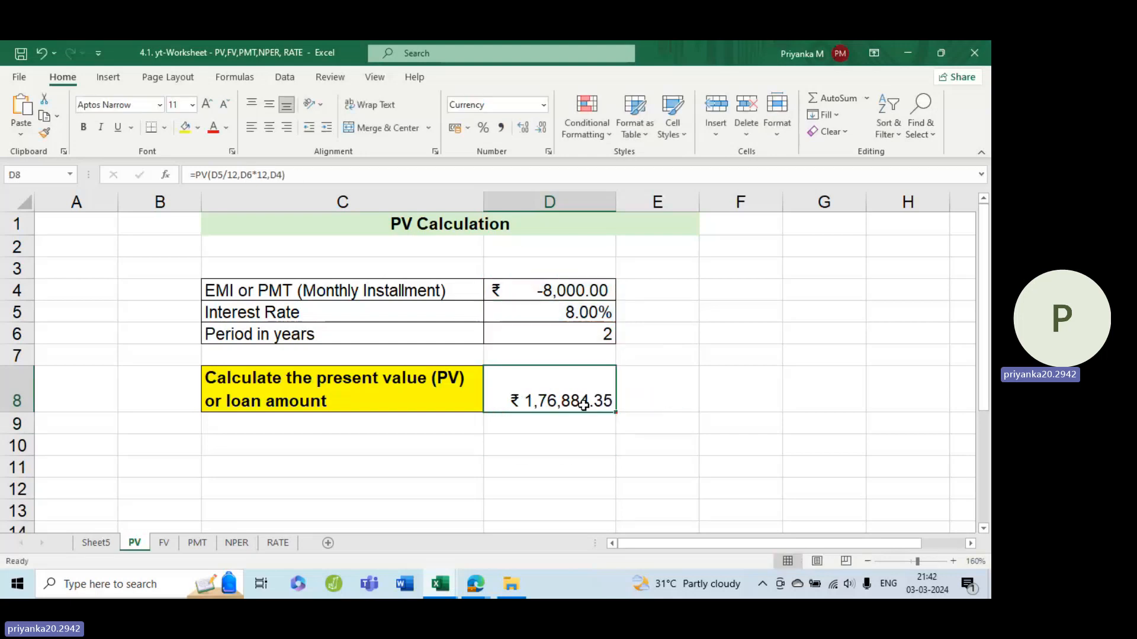
double_click(583, 402)
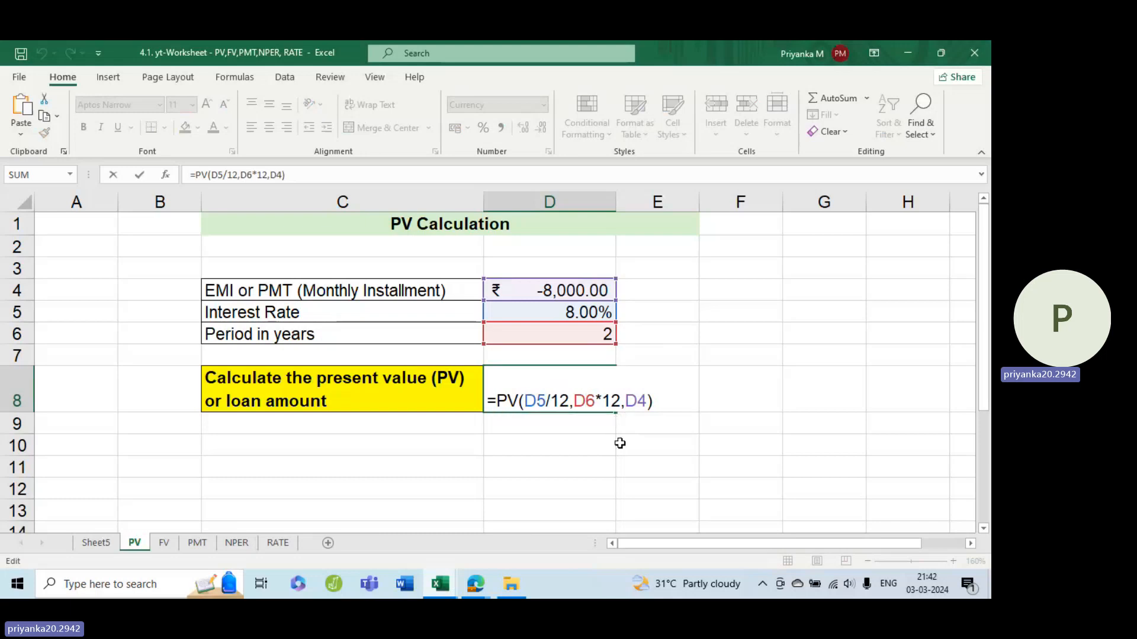
key("Return")
double_click(549, 401)
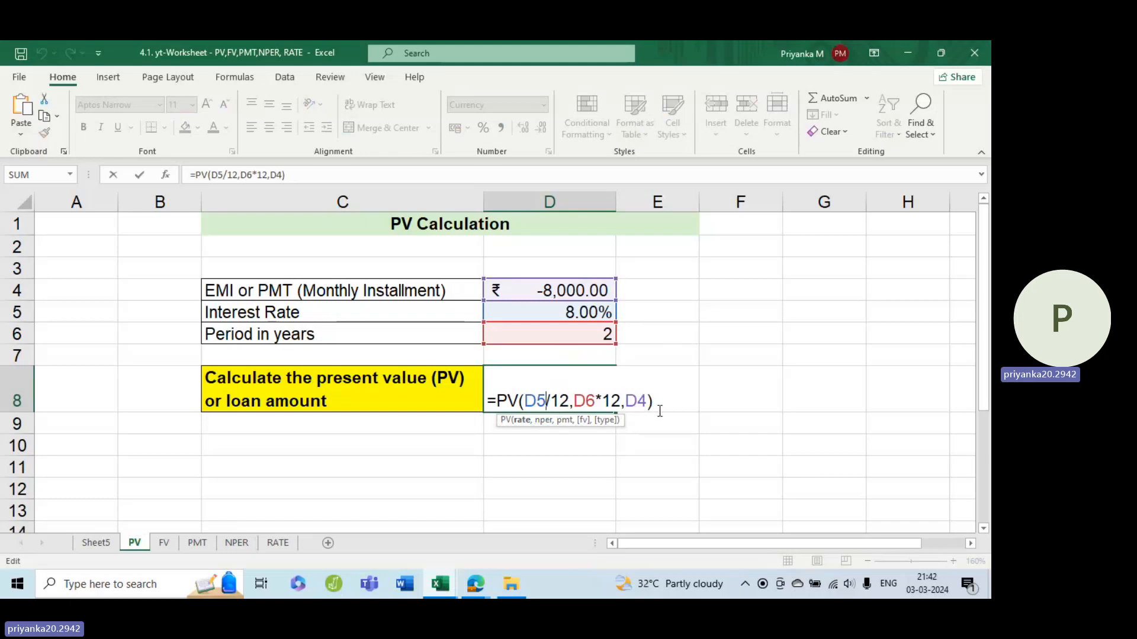
key("Return")
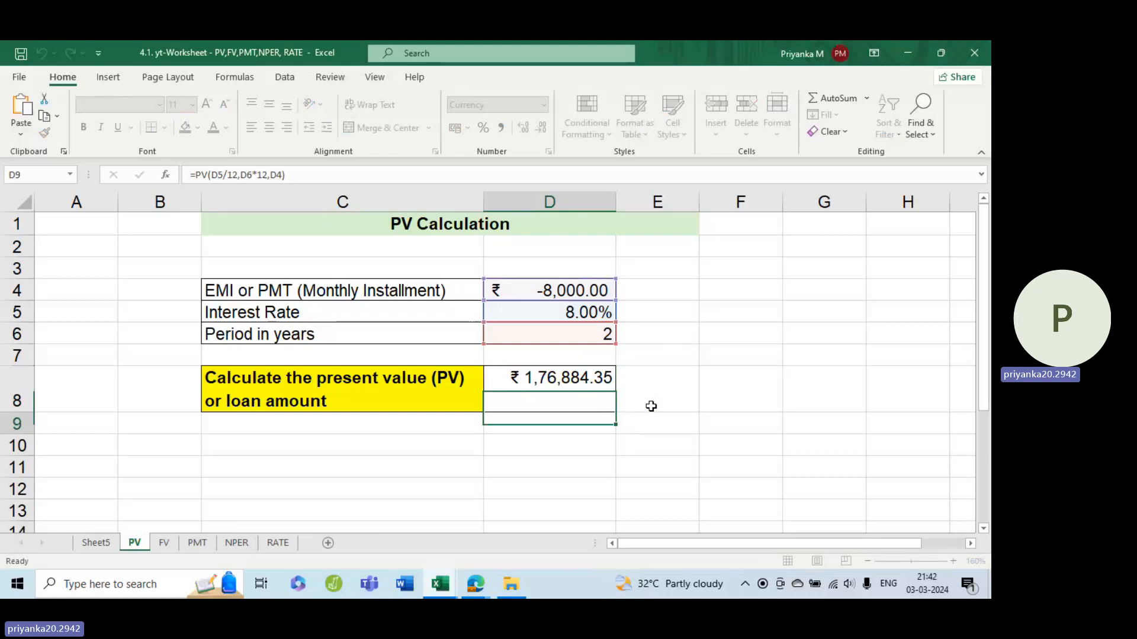
Step: Remove the minus sign from the monthly installment in D4 so the value is 8000
double_click(517, 284)
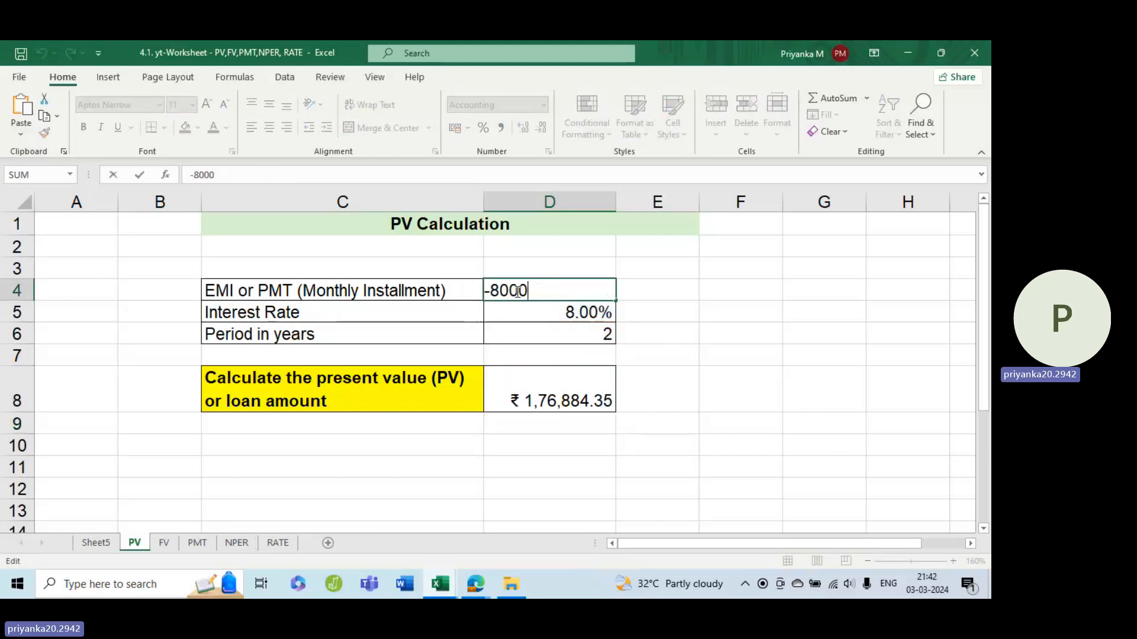
key("BackSpace")
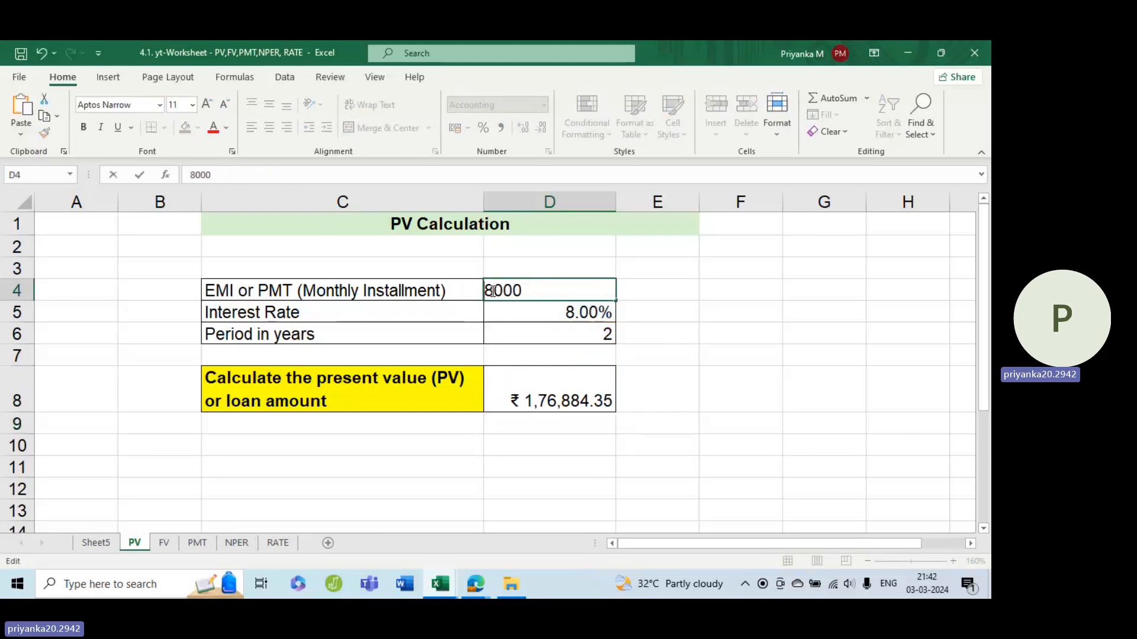
key("End")
key("Return")
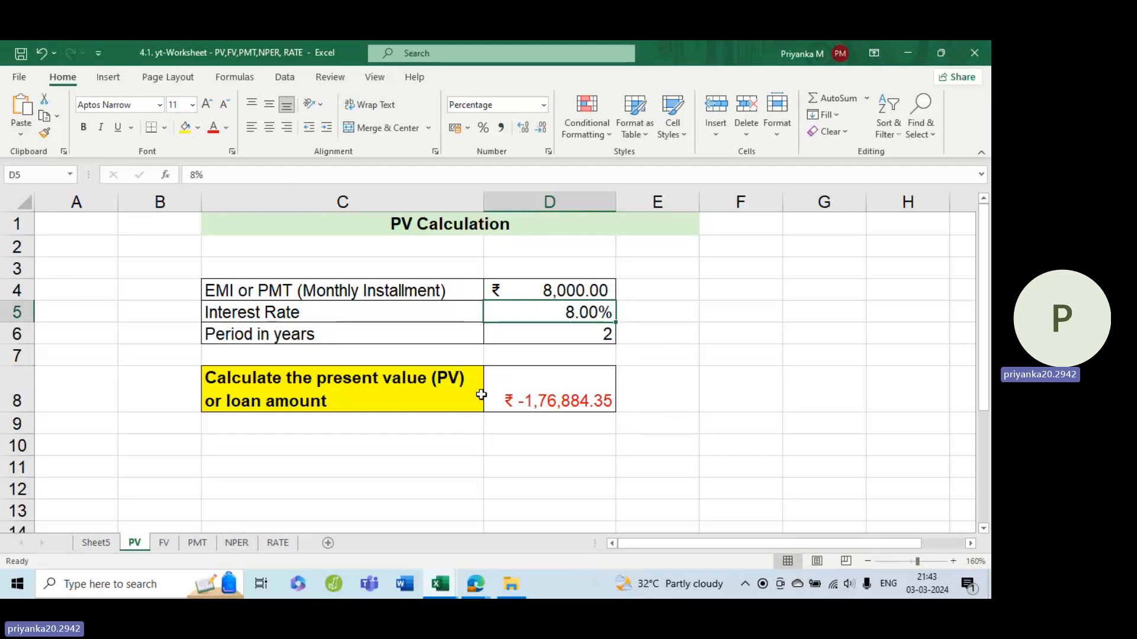
Step: Put the minus sign back on the monthly installment in D4, entering -8000
double_click(536, 287)
double_click(536, 288)
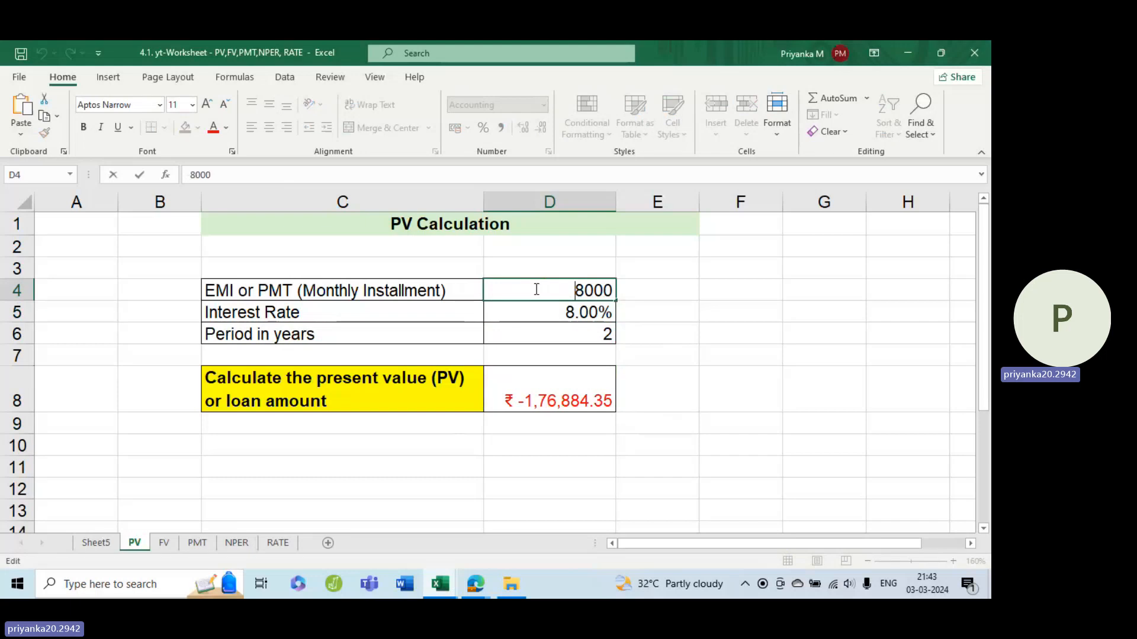
type("-")
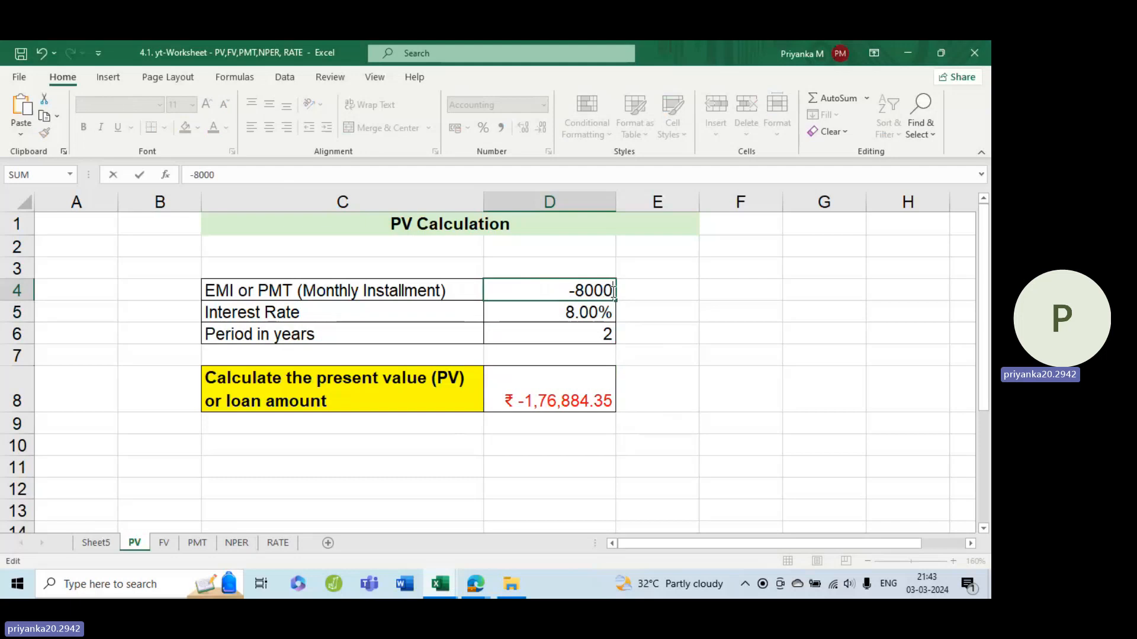
key("Return")
Step: Check the nper and pmt arguments inside the PV formula in D8, leaving the formula as it is
left_click(600, 376)
double_click(600, 376)
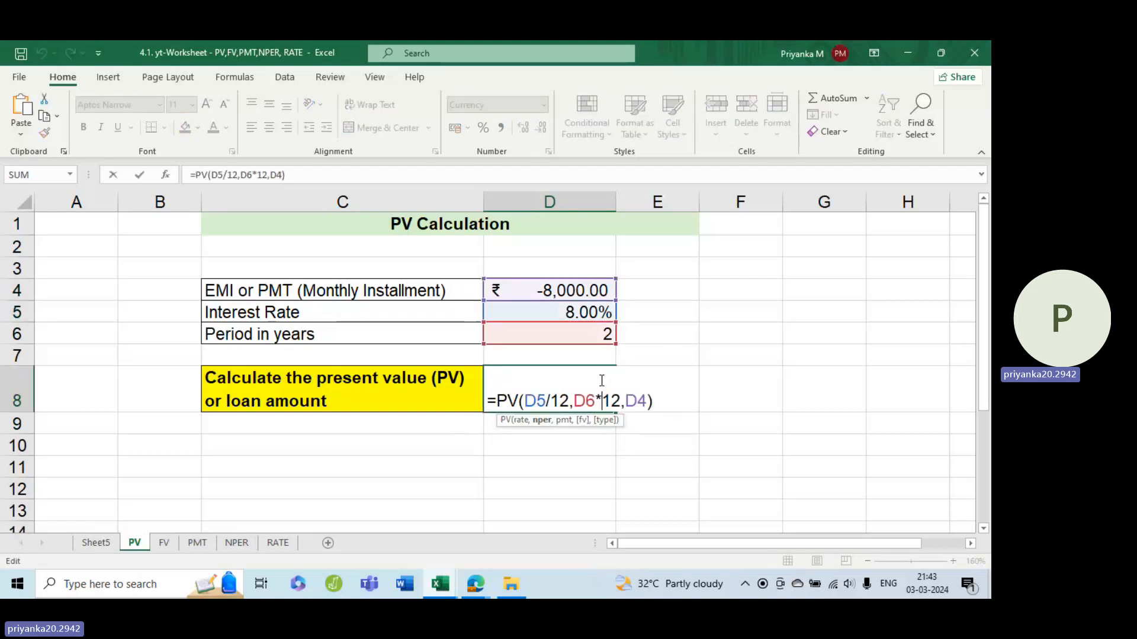
left_click(628, 401)
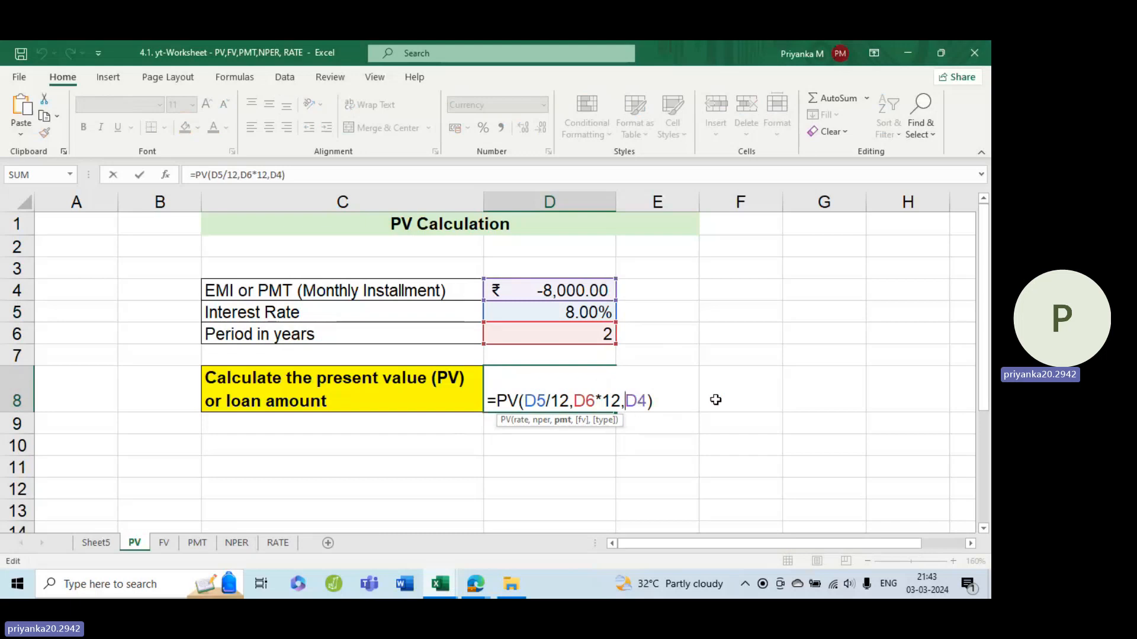
left_click(663, 398)
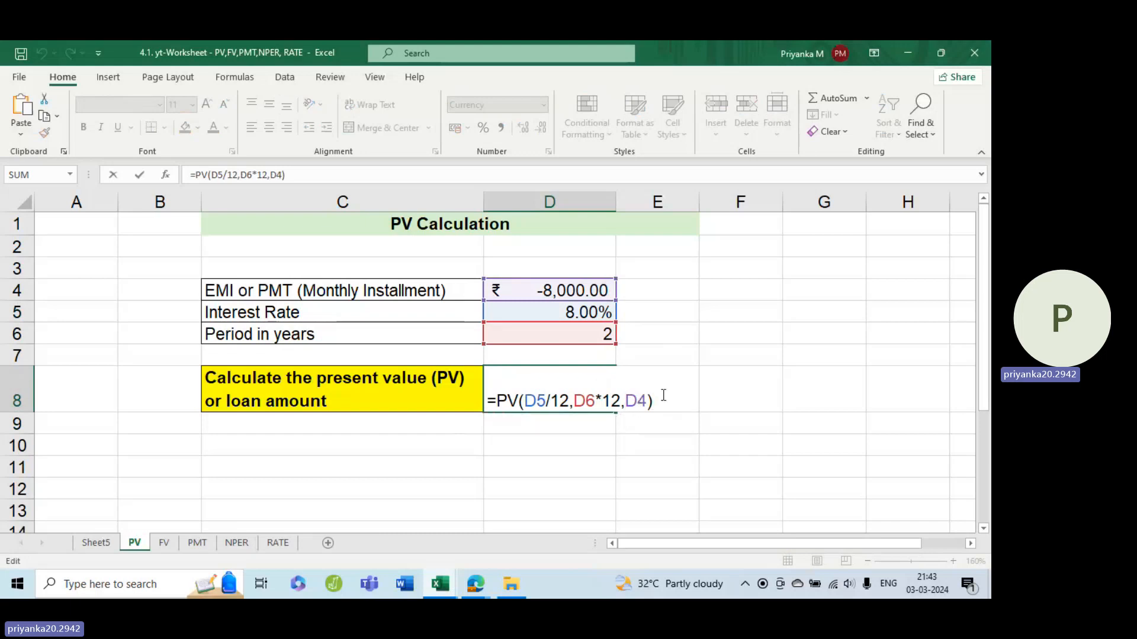
key("Return")
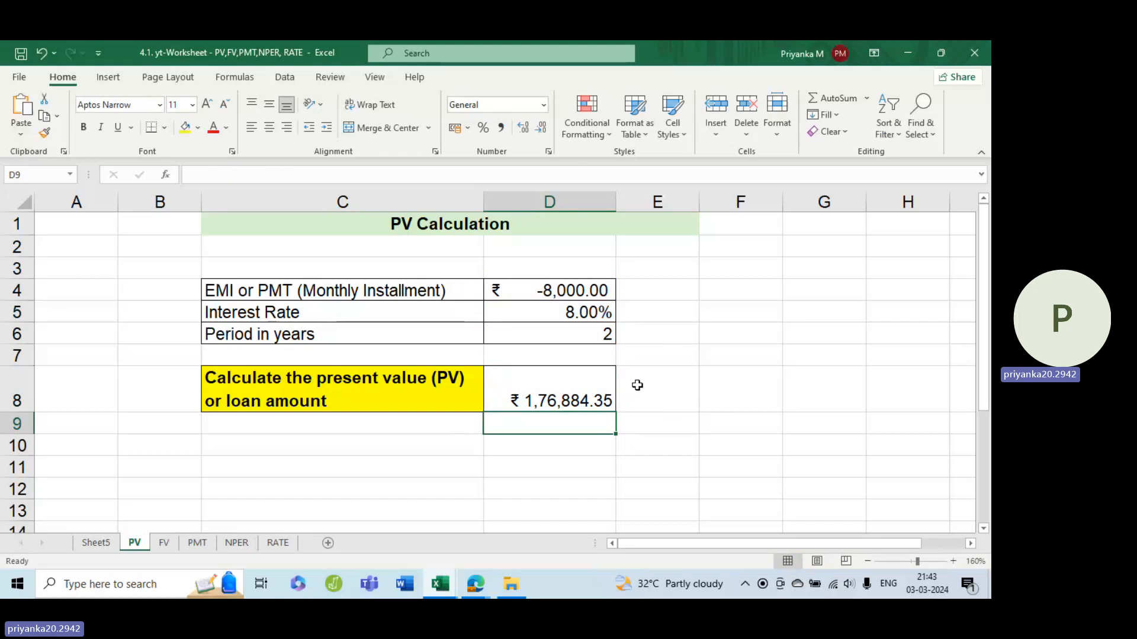
Step: Switch to the FV sheet and enlarge its view to 130%
left_click(164, 544)
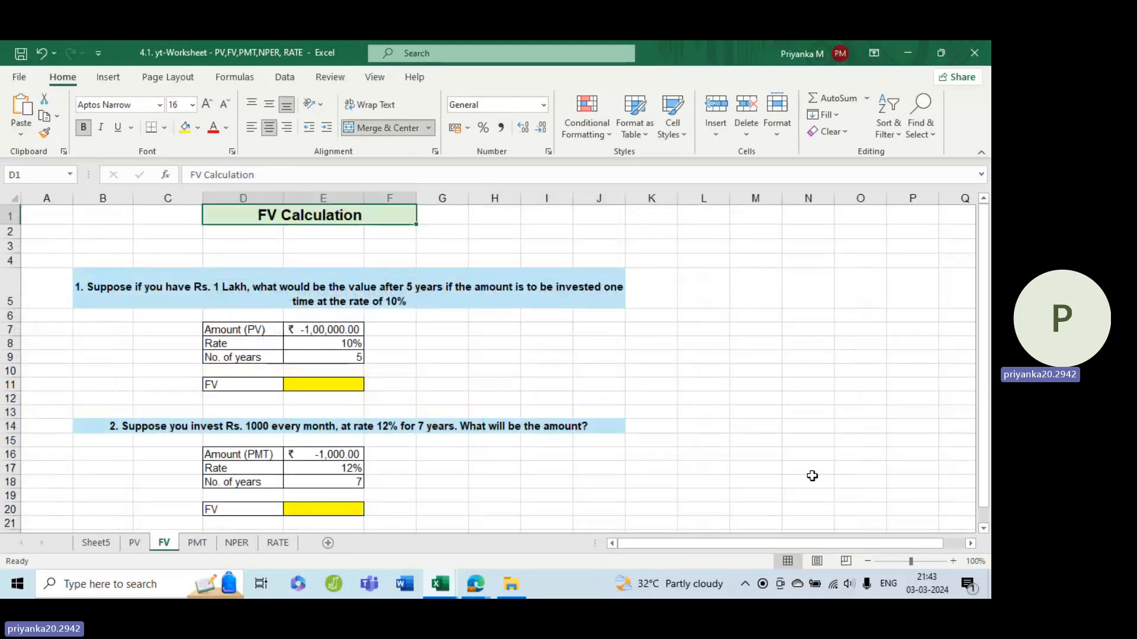
left_click(953, 561)
left_click(953, 561)
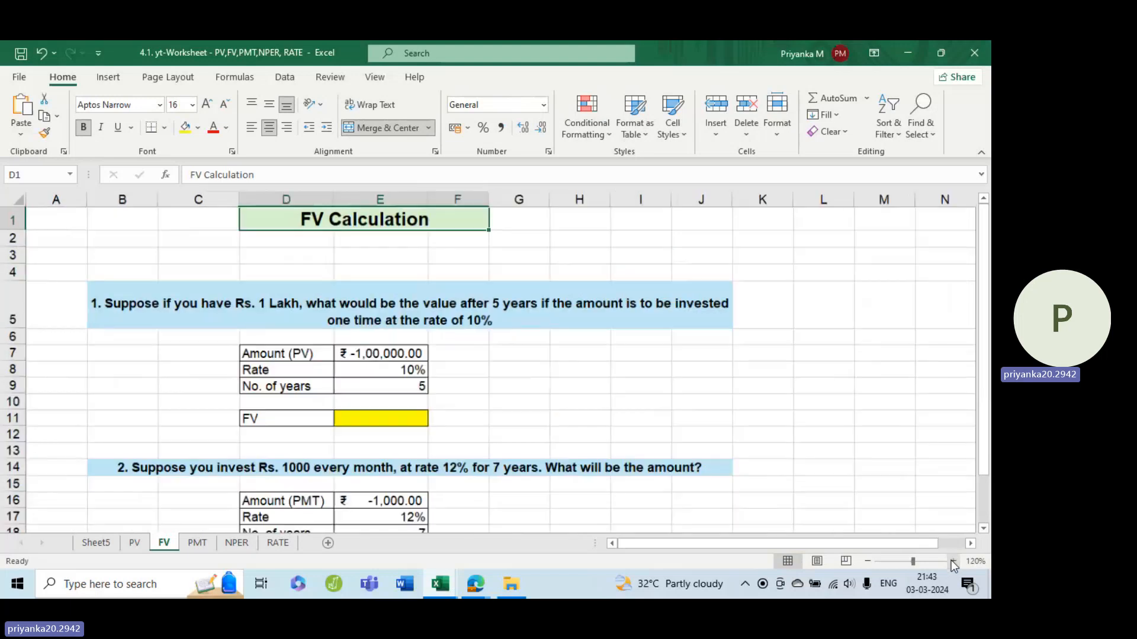
left_click(953, 561)
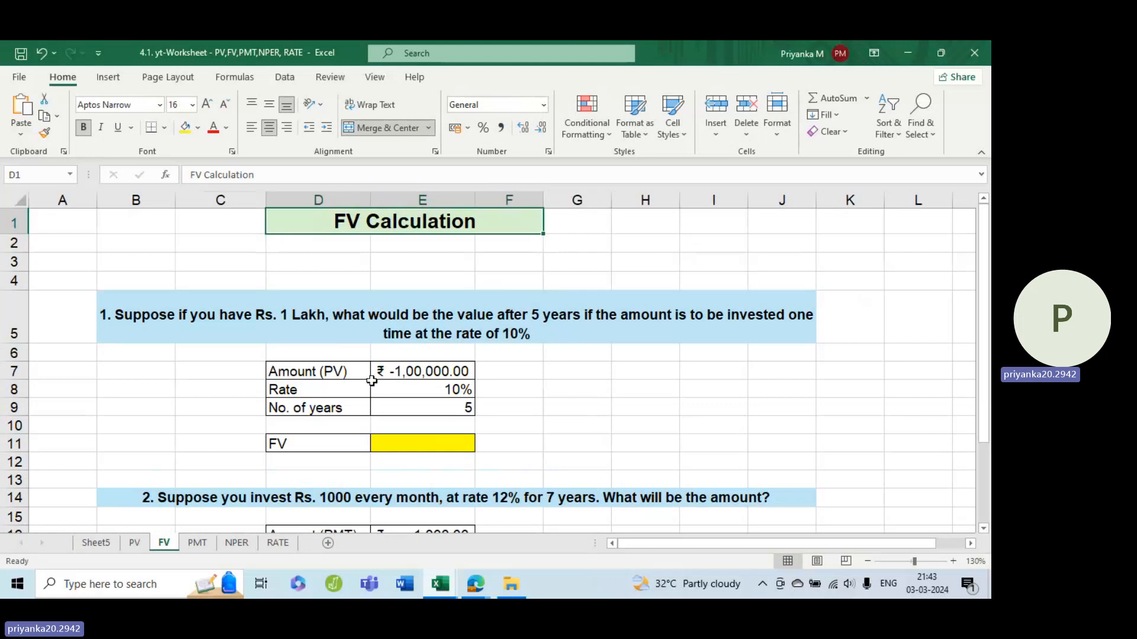
Step: Examine the first FV question in row 5 and its amount, rate and number of years in E7:E9
left_click(355, 373)
left_click(407, 375)
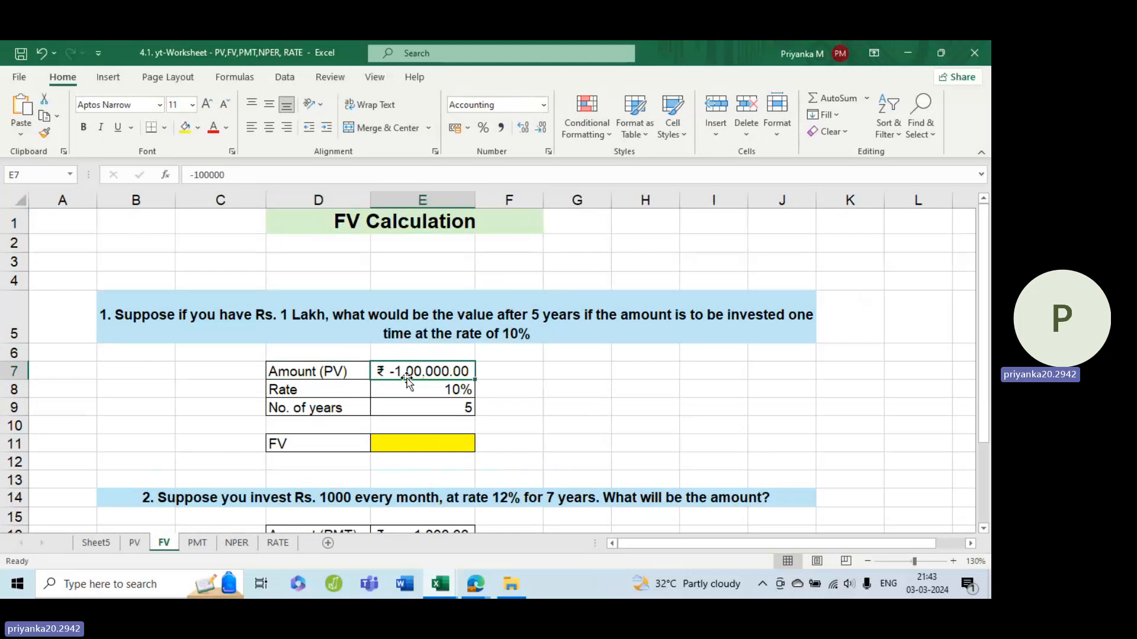
left_click(443, 443)
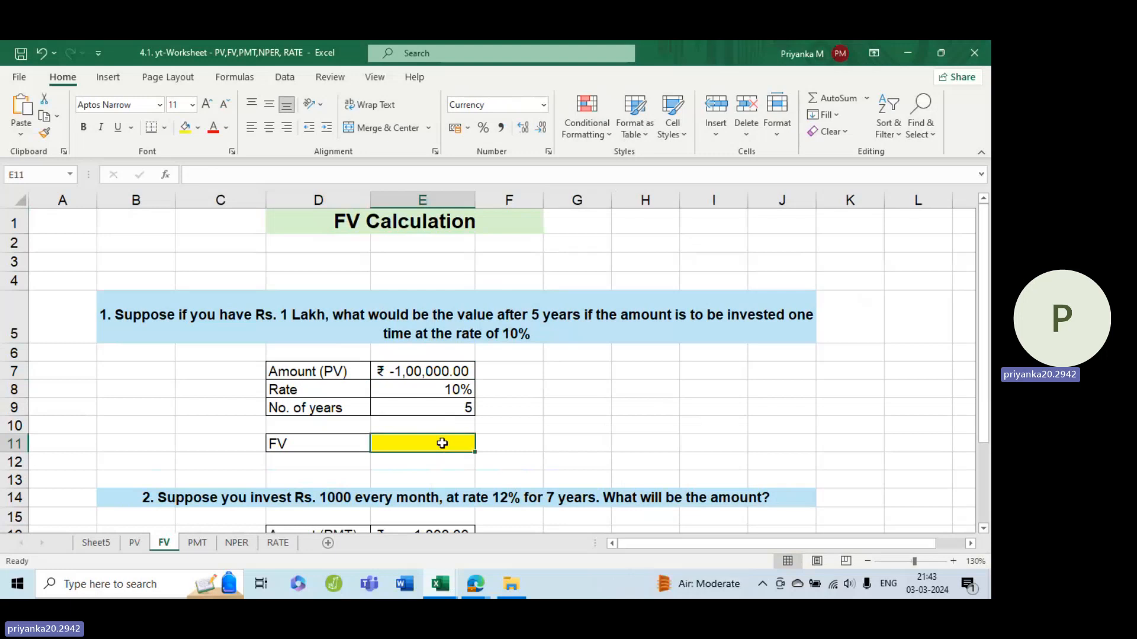
left_click(436, 390)
left_click(327, 408)
left_click(449, 407)
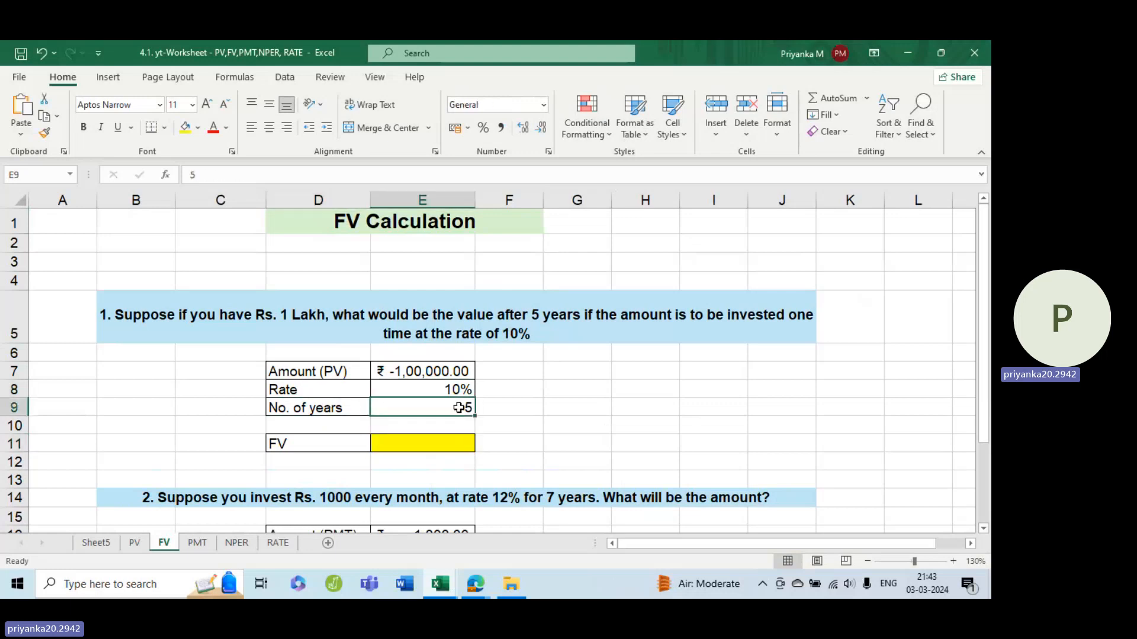
left_click(750, 313)
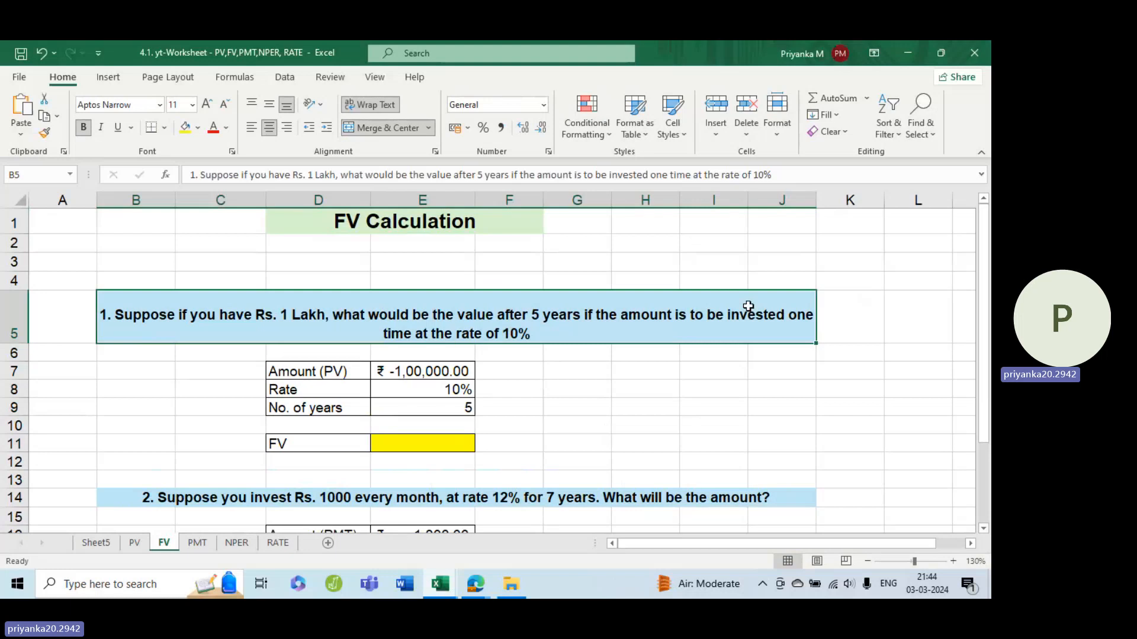
Step: Start an FV formula in cell E11 with E8 as the rate and E9 as nper
left_click(425, 446)
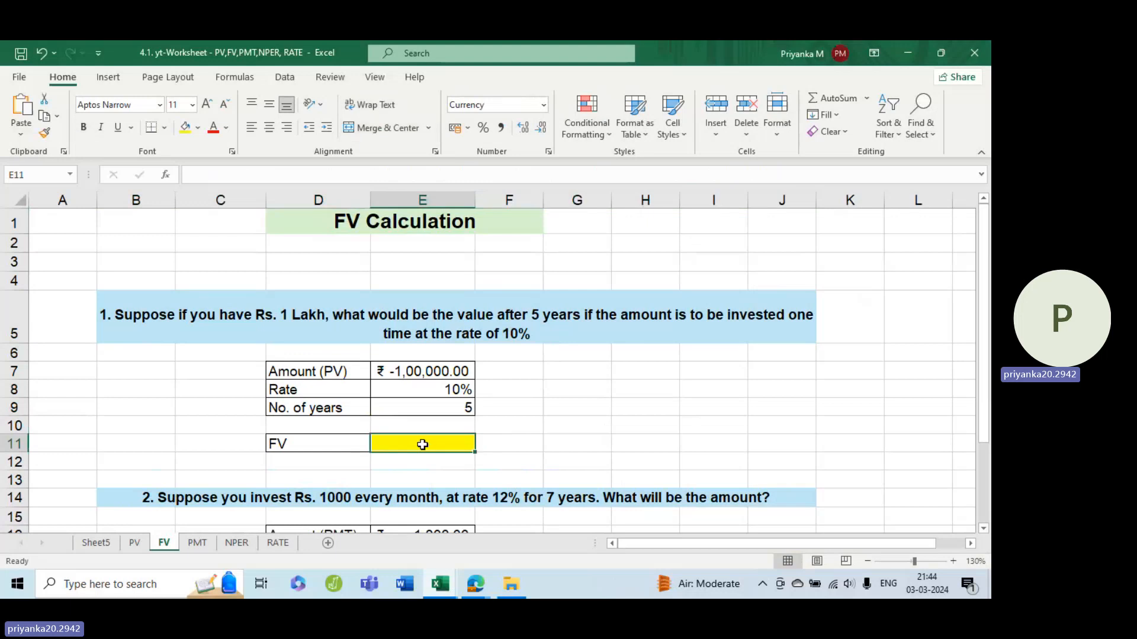
type("=")
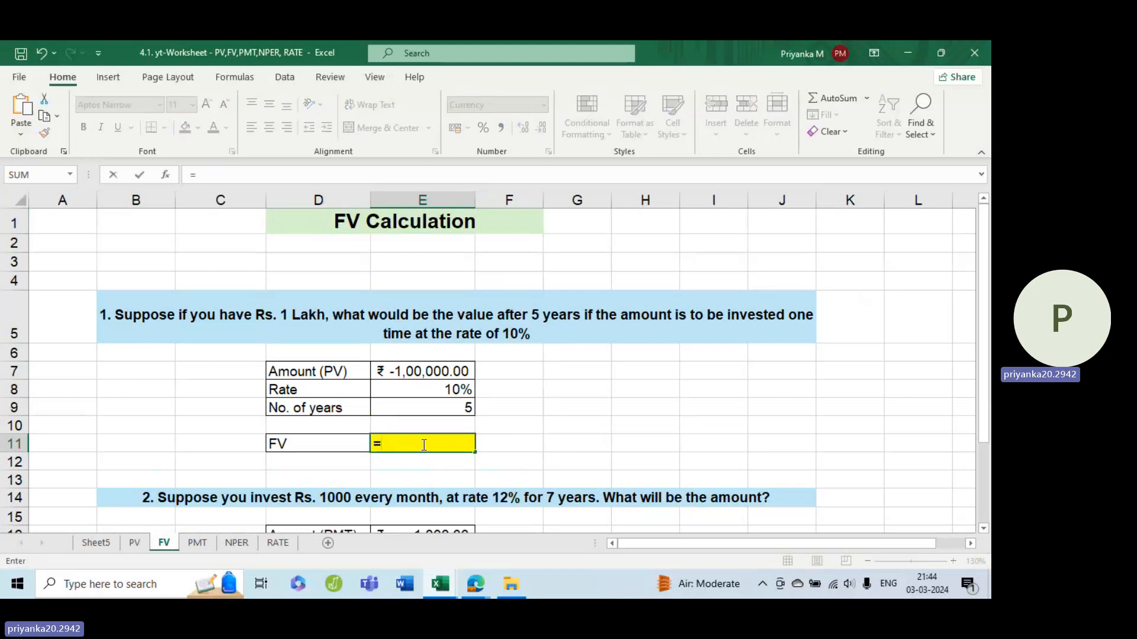
type("f")
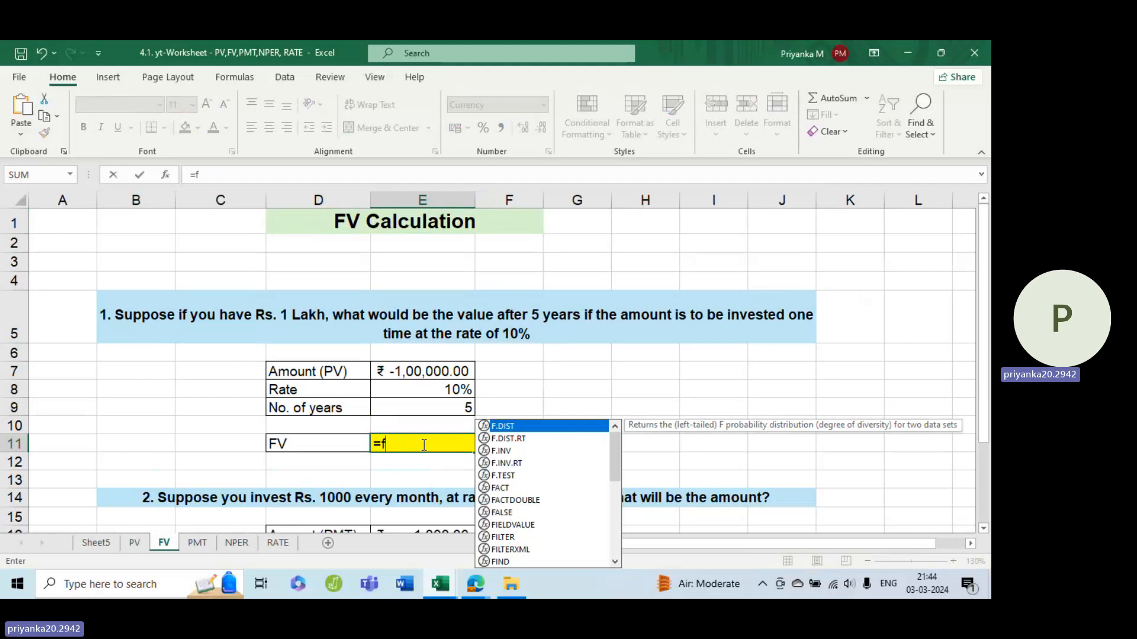
type("v")
key("Tab")
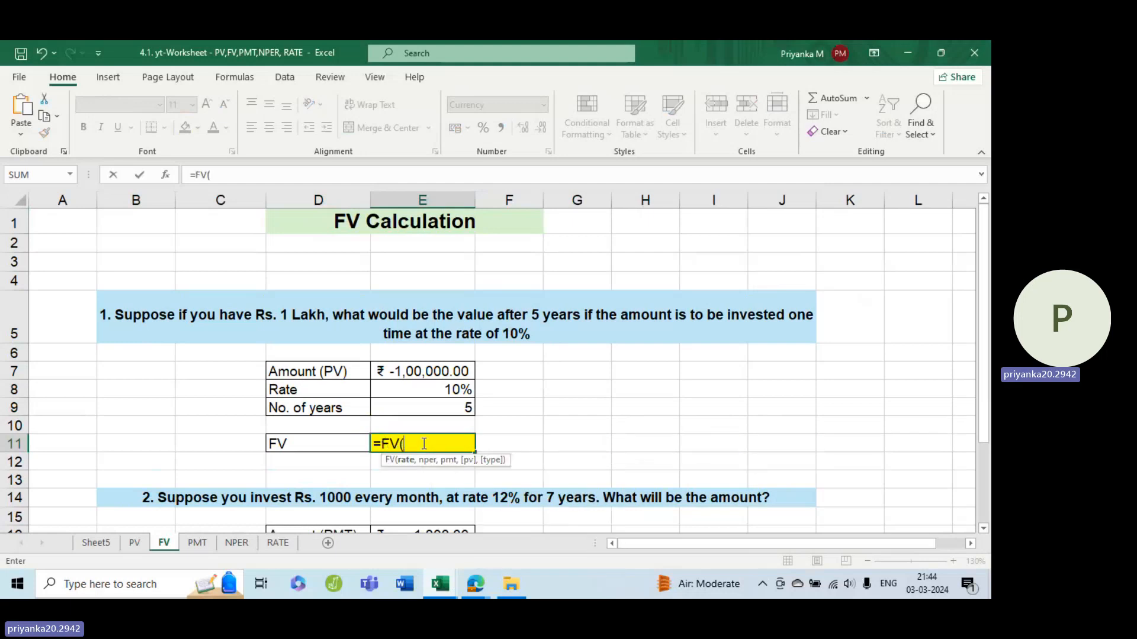
left_click(443, 388)
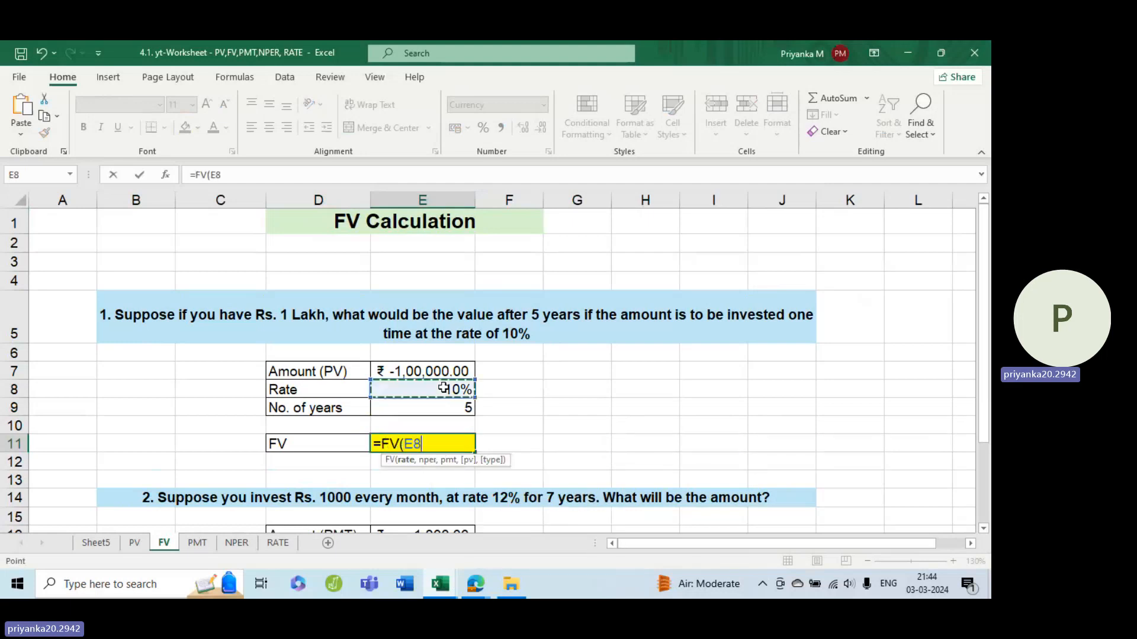
type(",")
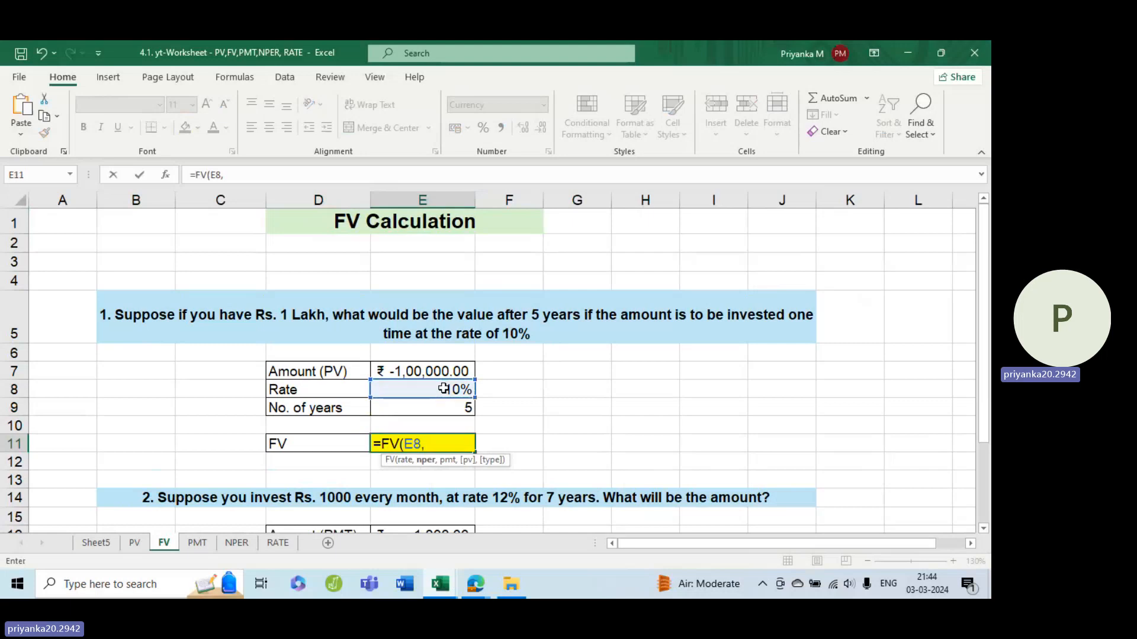
left_click(436, 408)
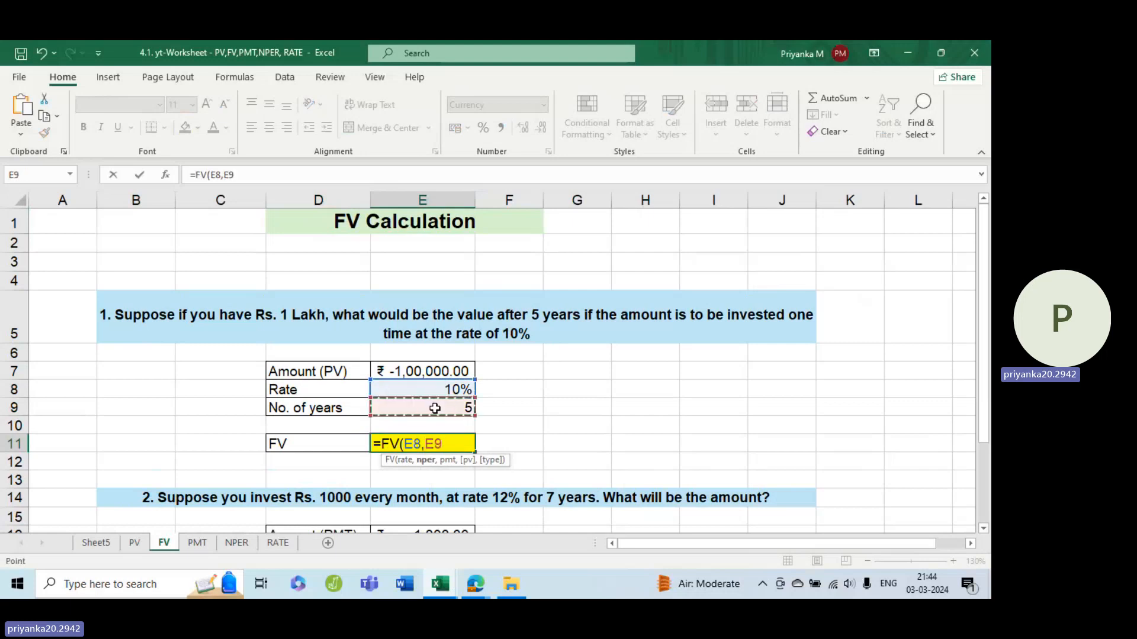
type(",")
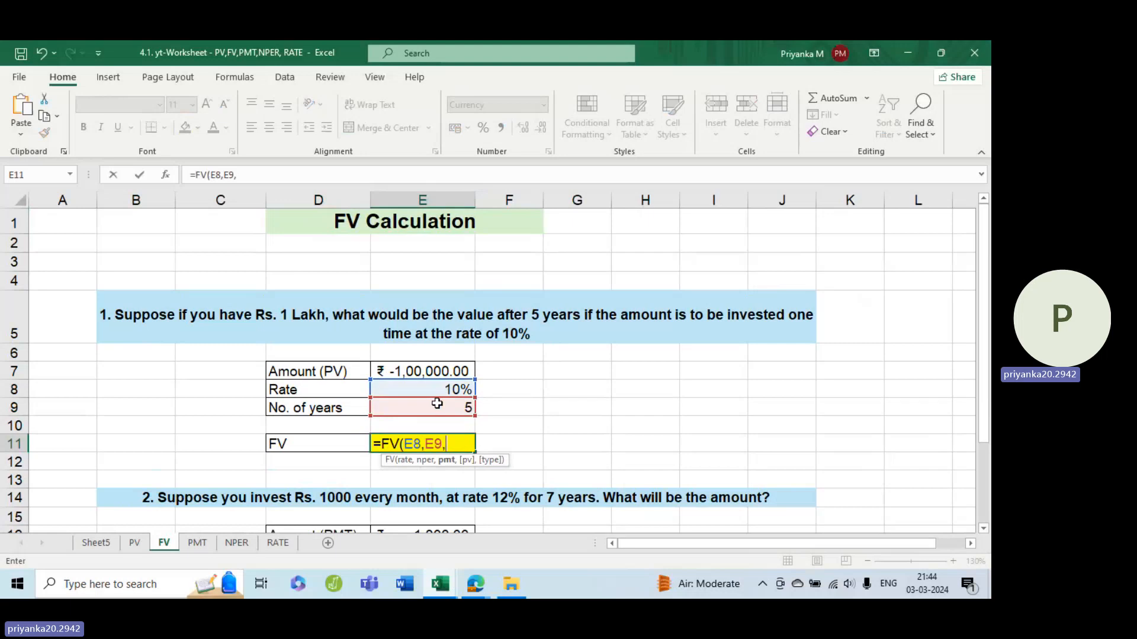
Step: Complete the FV formula in E11 with 0 as pmt and E7 as pv, and enter it
type("0,")
left_click(430, 367)
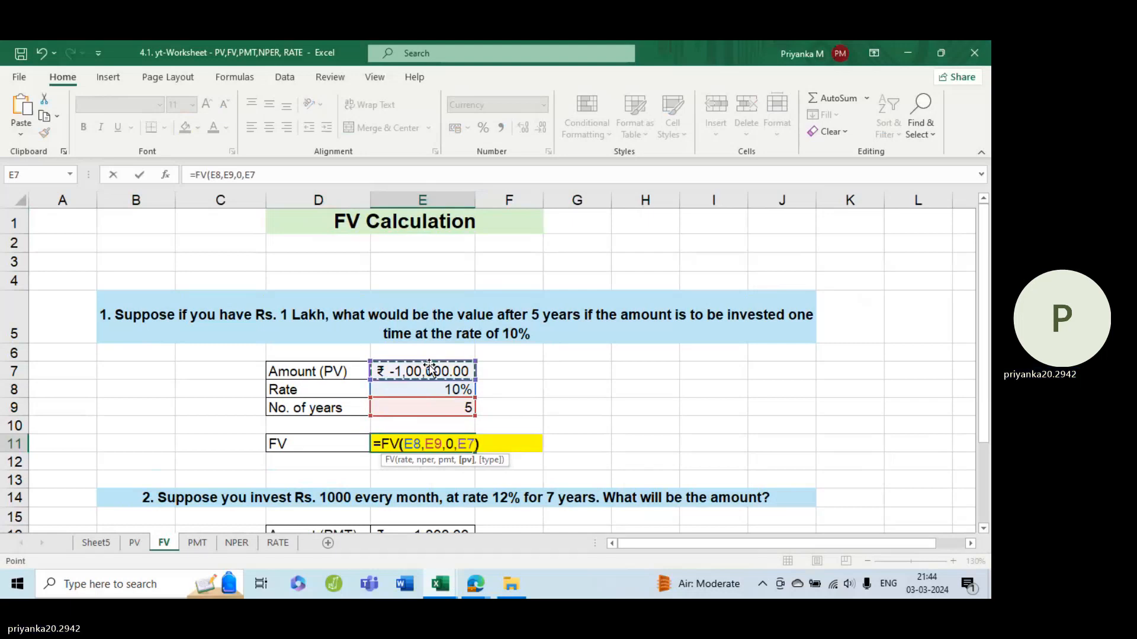
type(")")
key("Return")
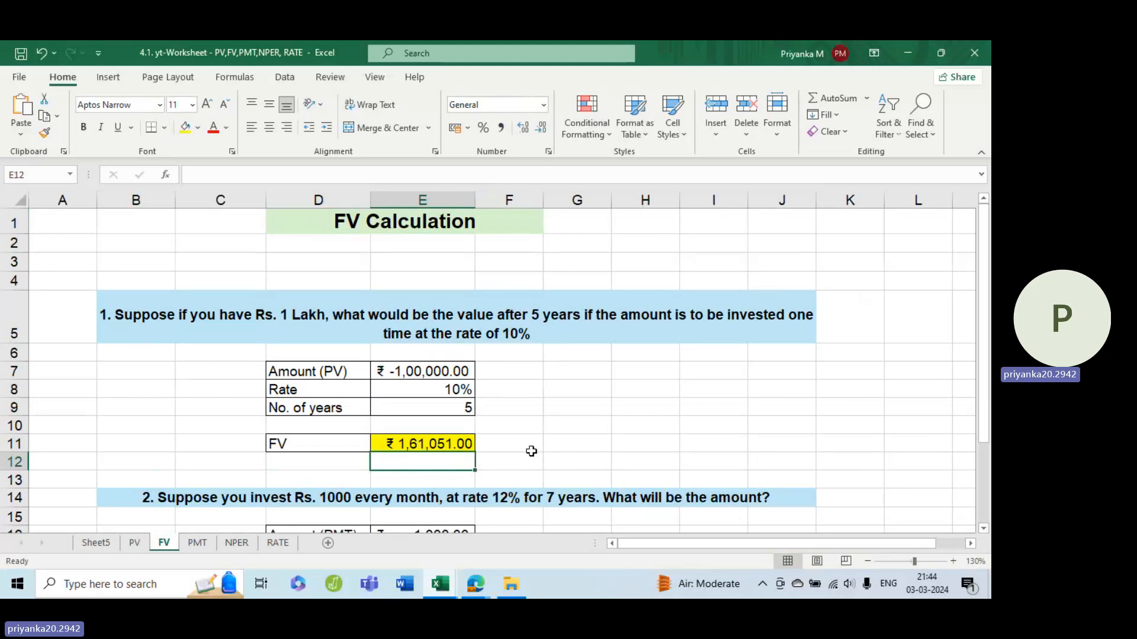
Step: Select the second question's FV cell E20, enlarge the view to 140% and autofit column E
scroll(515, 456, "down", 3)
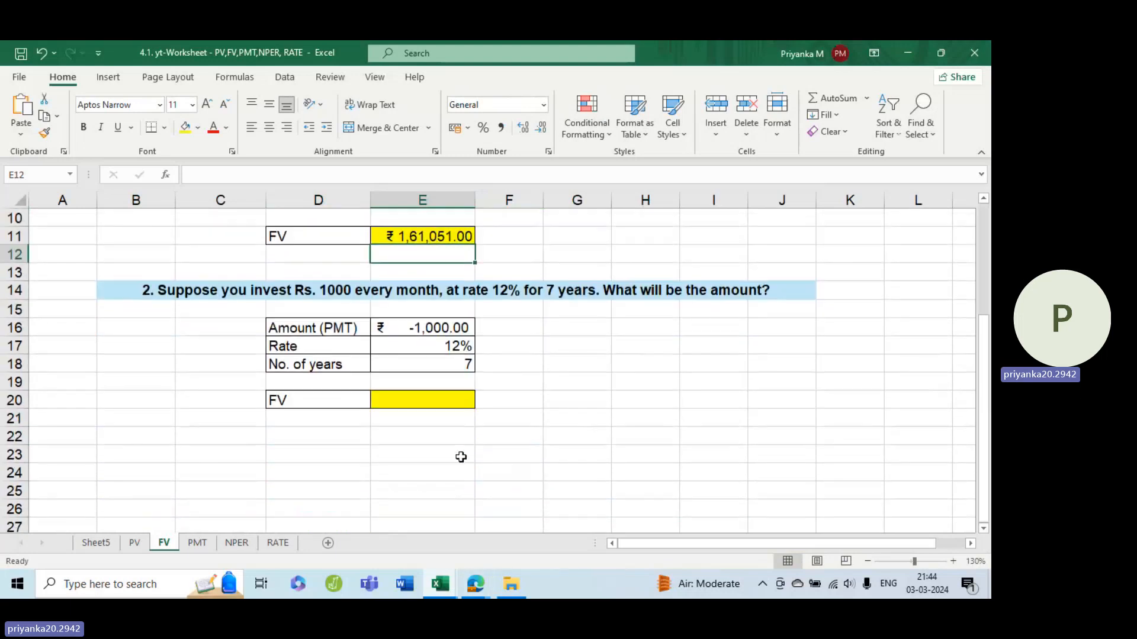
left_click(433, 400)
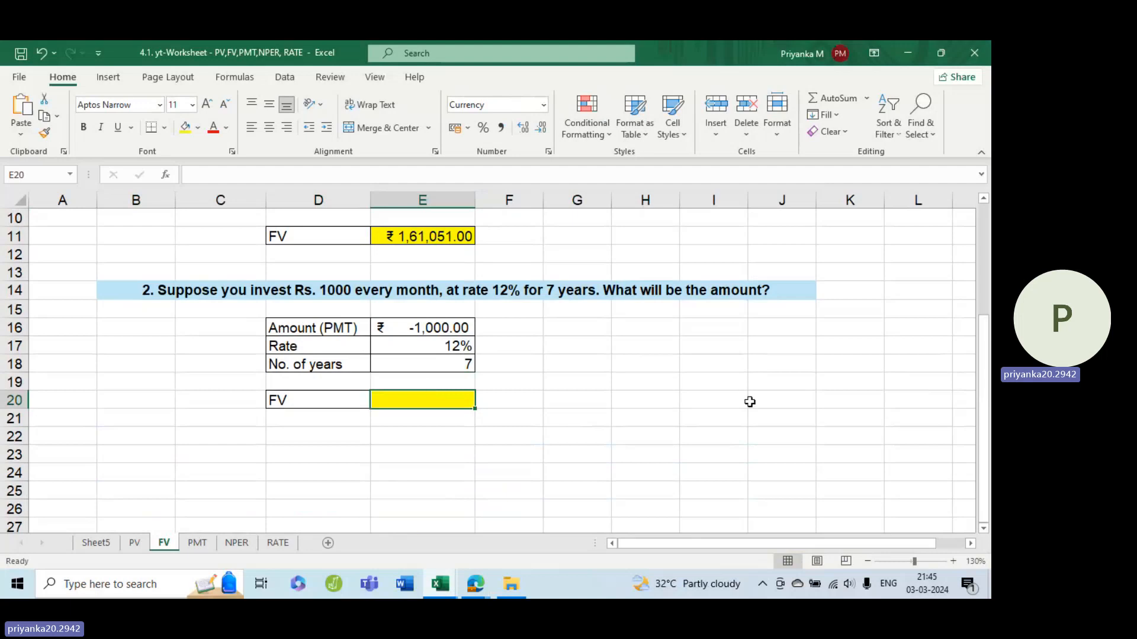
left_click(953, 561)
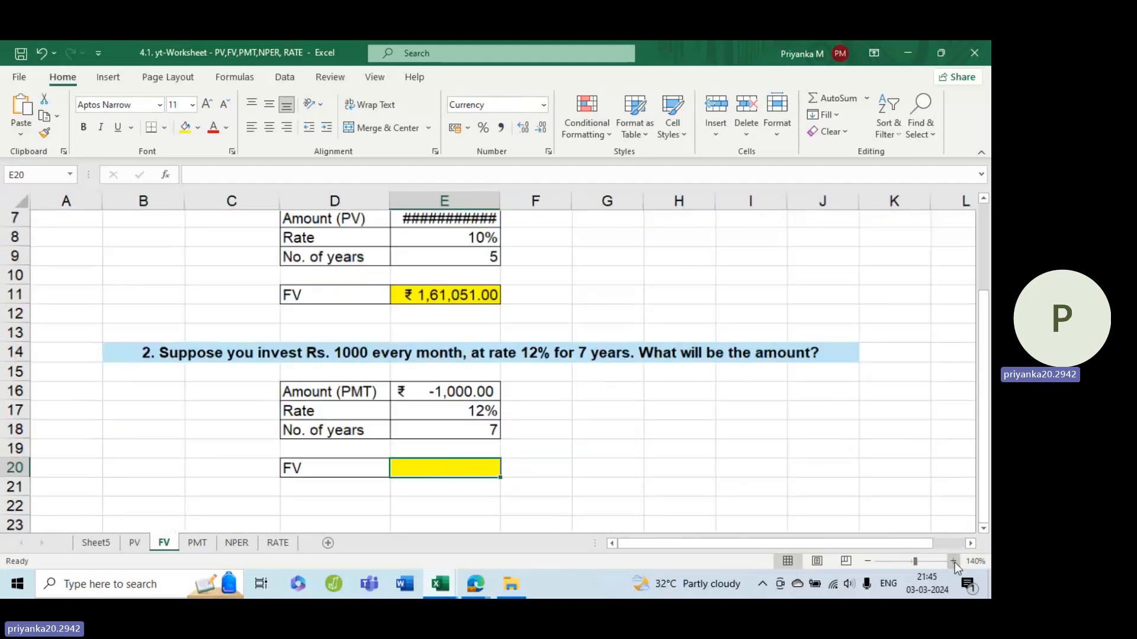
double_click(510, 202)
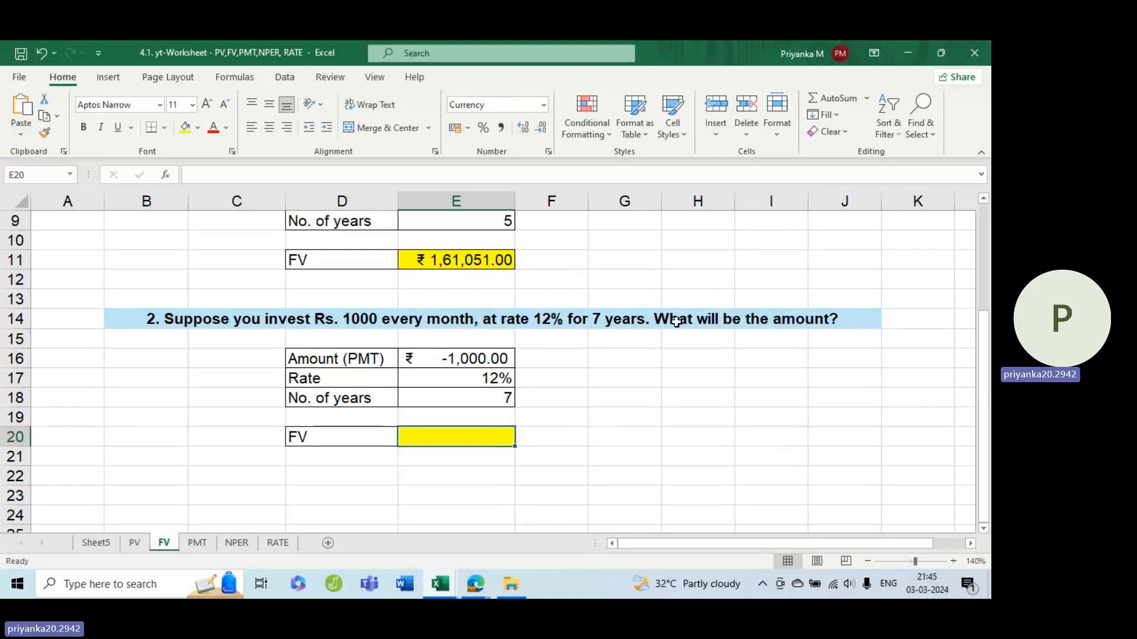
Step: Compare the one-time investment inputs in E7:E9 with the second question's monthly investment inputs in E16:E18
scroll(655, 390, "down", 1)
scroll(656, 392, "up", 1)
scroll(656, 391, "down", 1)
scroll(464, 326, "up", 3)
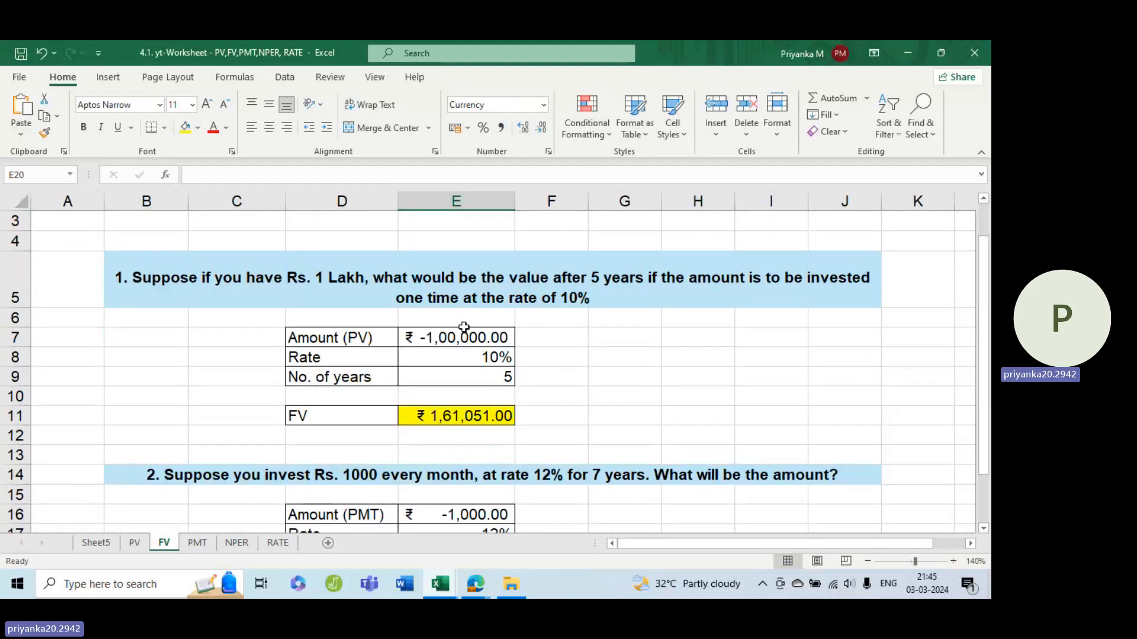
left_click(432, 338)
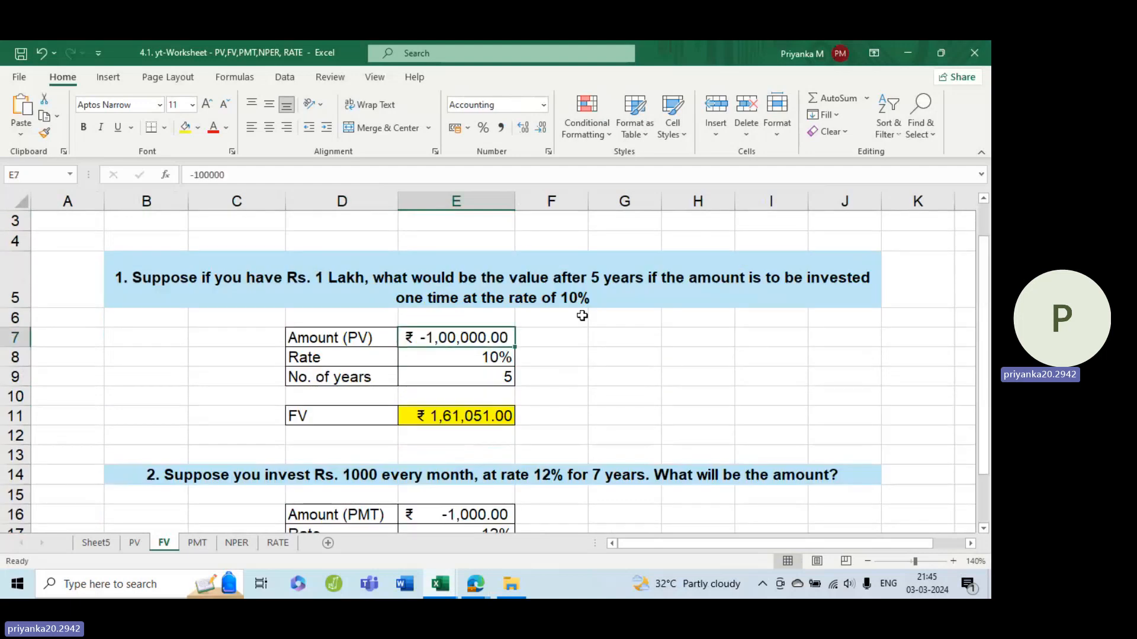
scroll(582, 315, "down", 1)
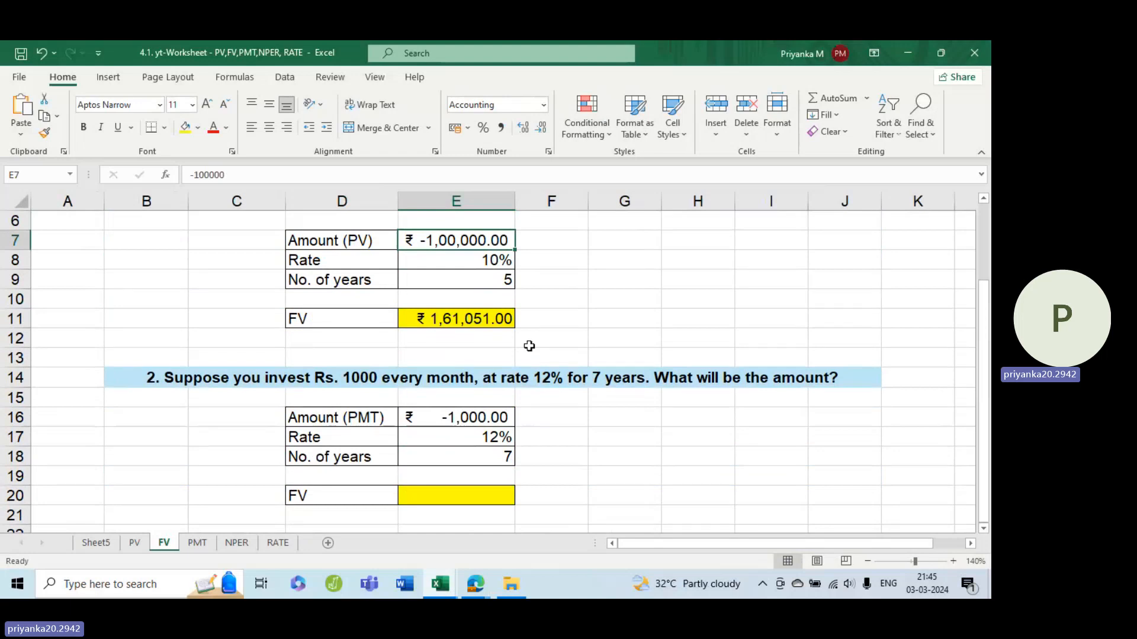
scroll(507, 317, "up", 1)
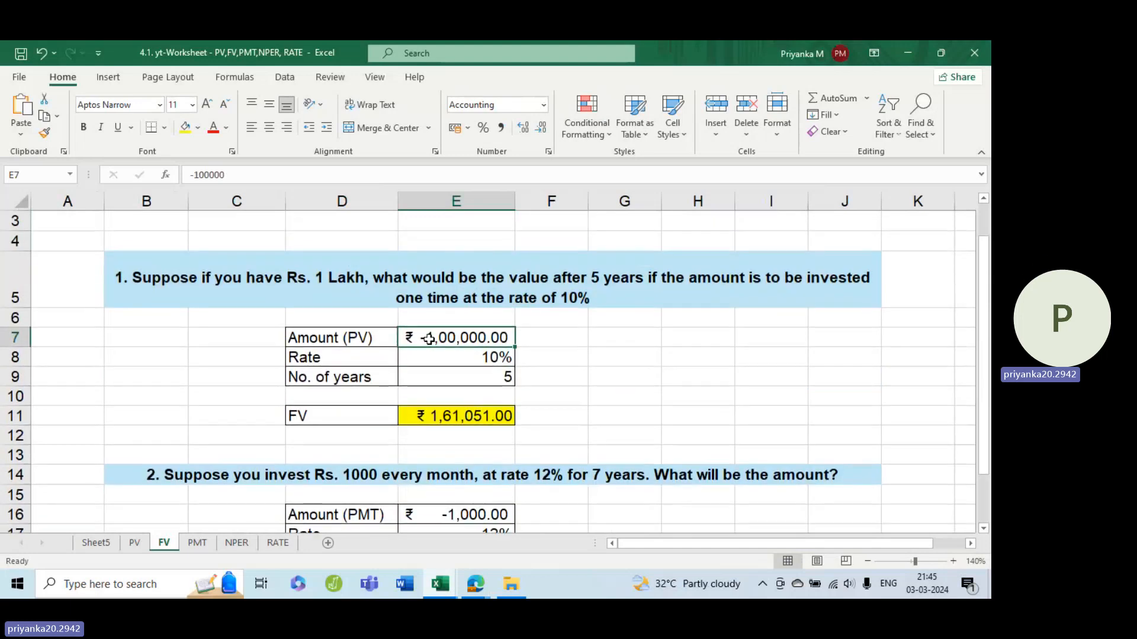
scroll(551, 400, "down", 2)
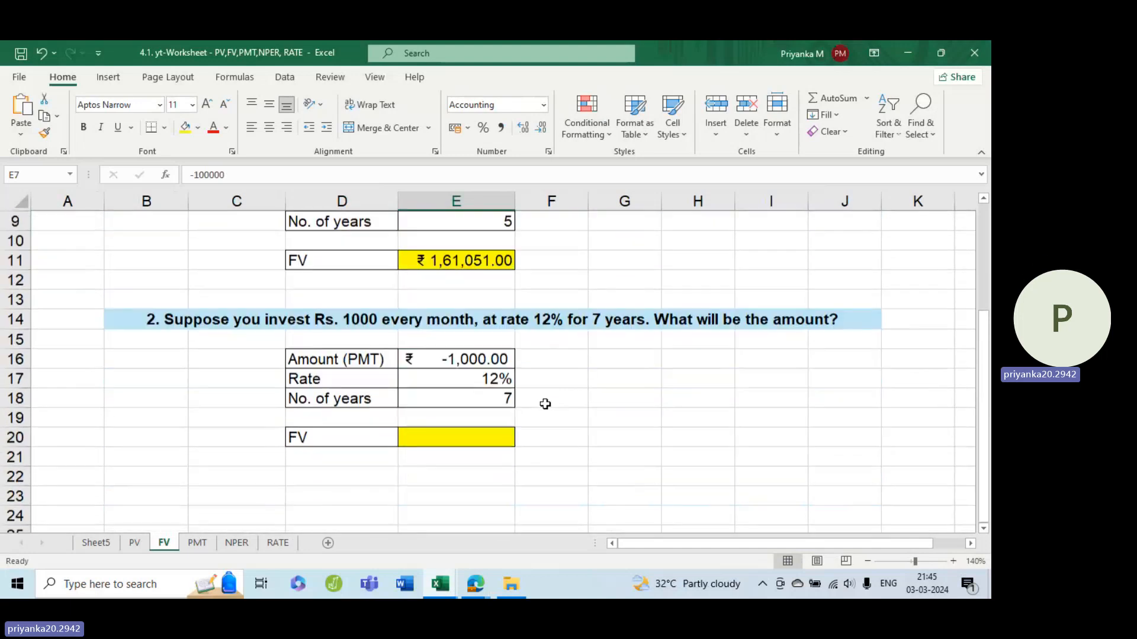
Step: Start an FV formula in cell E20 with the monthly rate E17/12 as its rate argument
left_click(492, 433)
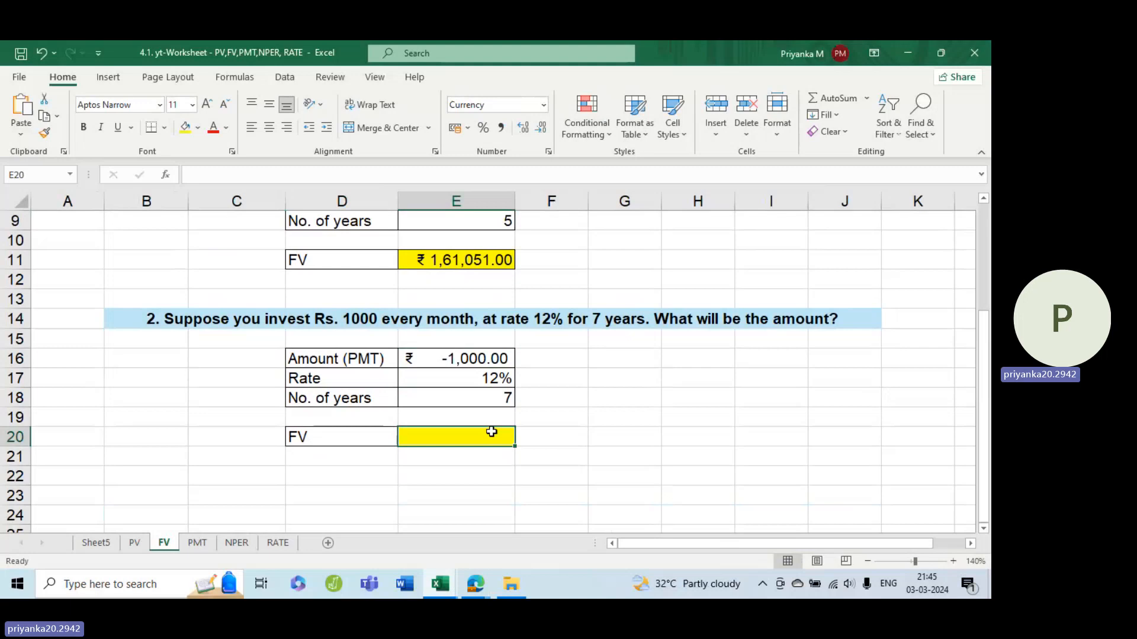
type("=fv")
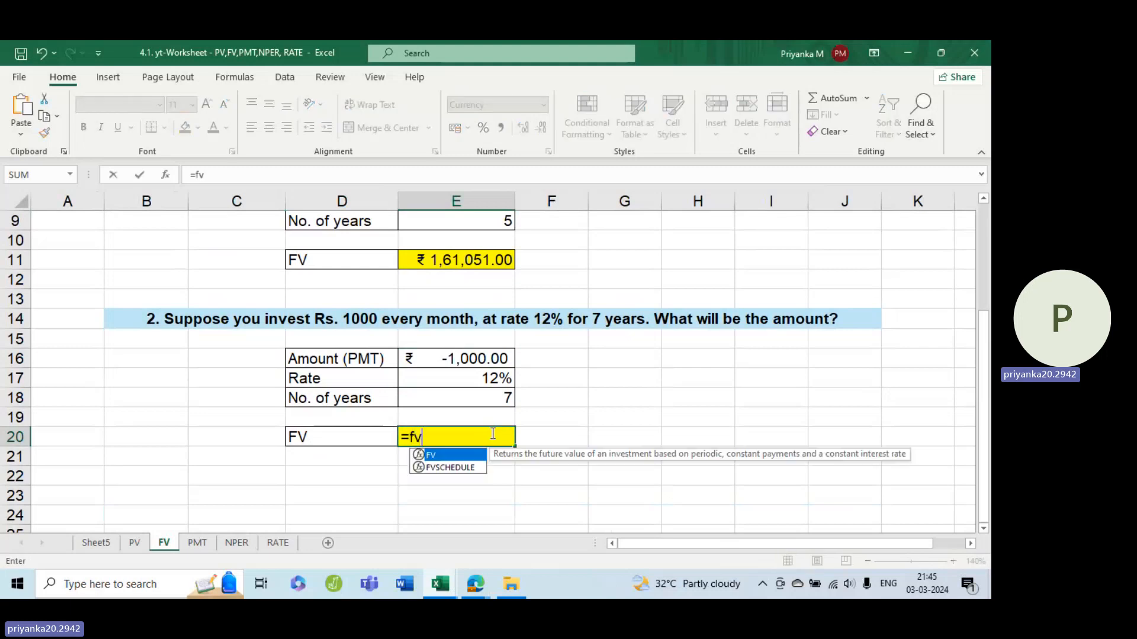
key("Tab")
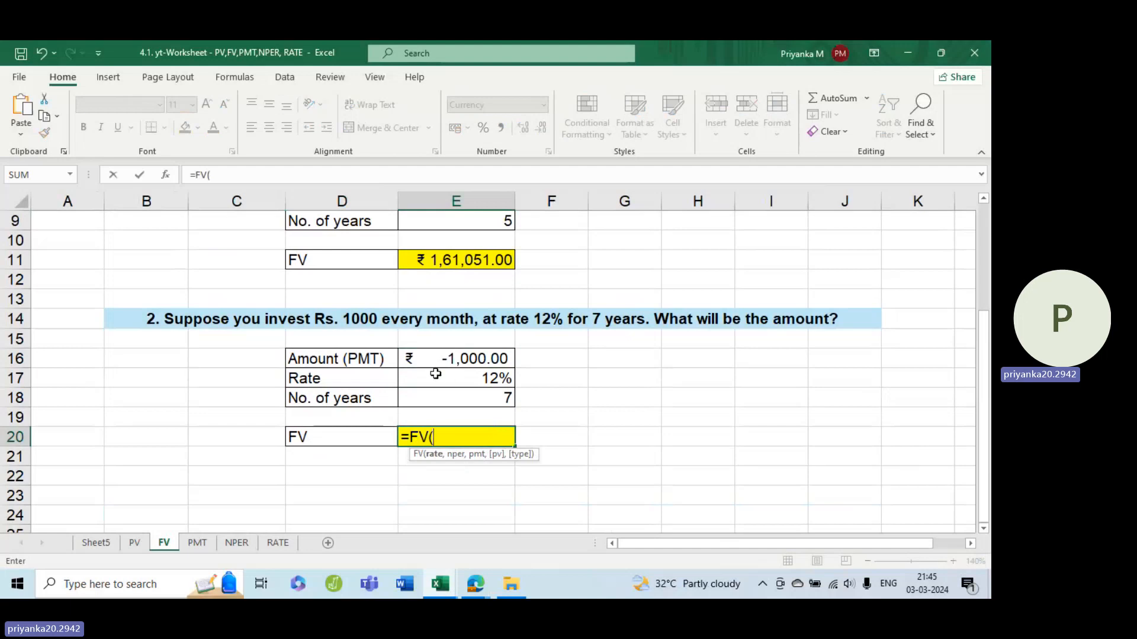
left_click(460, 375)
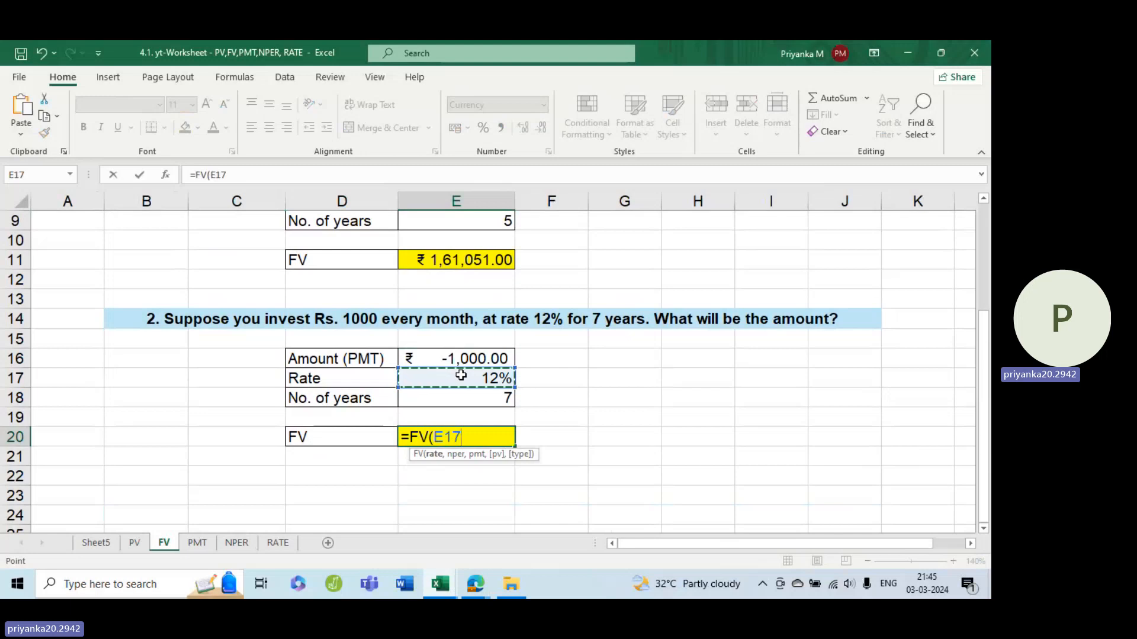
type("/12")
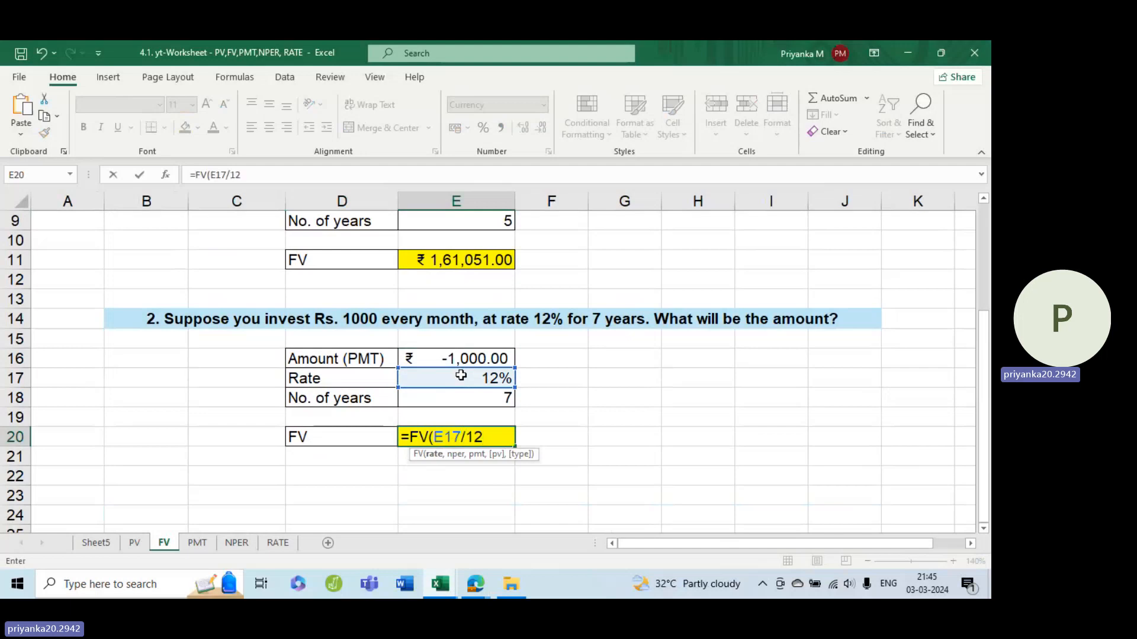
type(",")
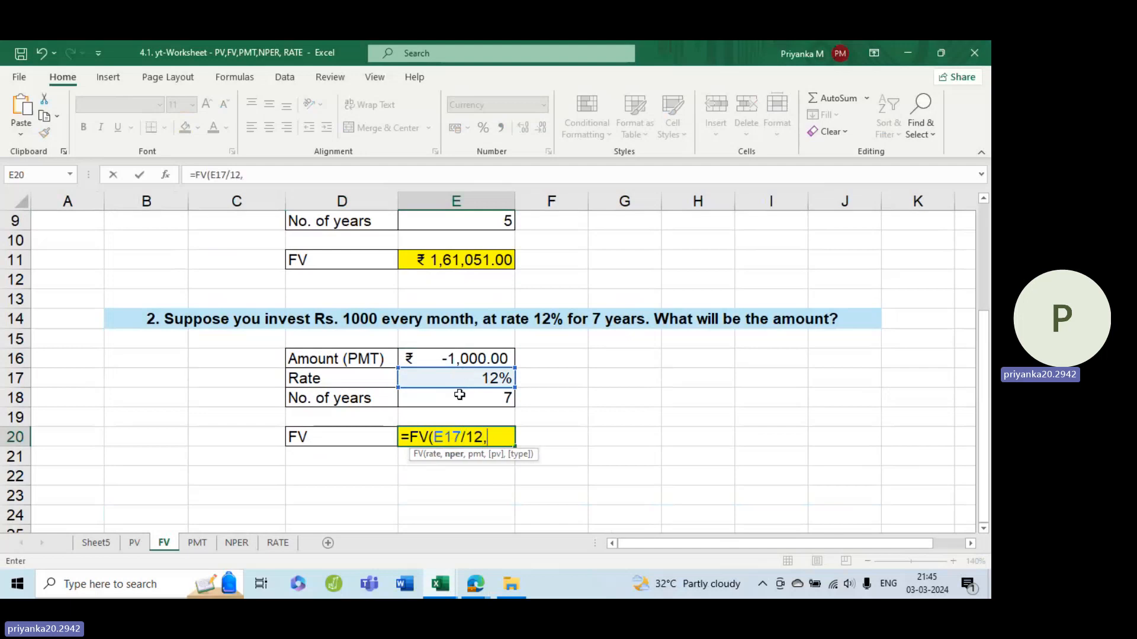
Step: Add E18*12 as nper and E16 as pmt to the FV formula in E20
left_click(456, 400)
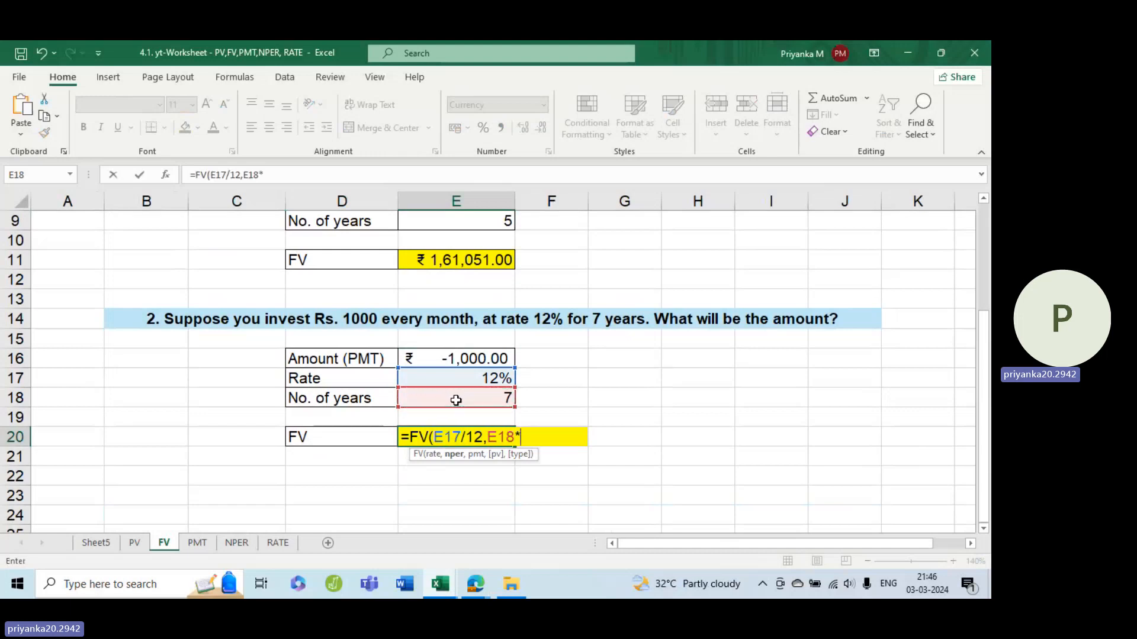
type("*12")
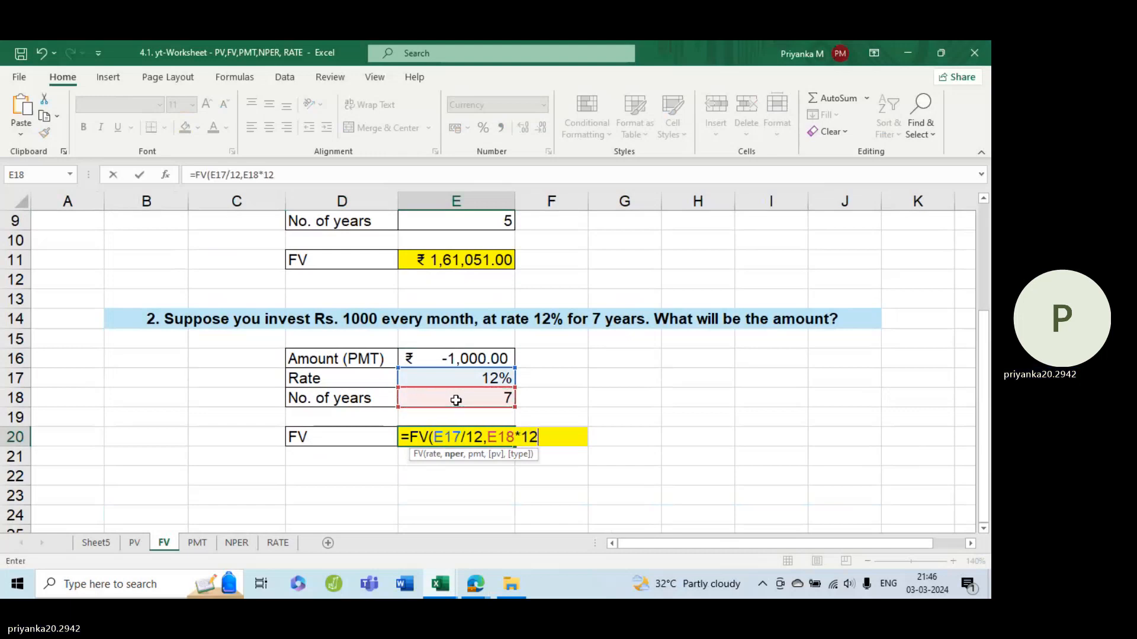
type(",")
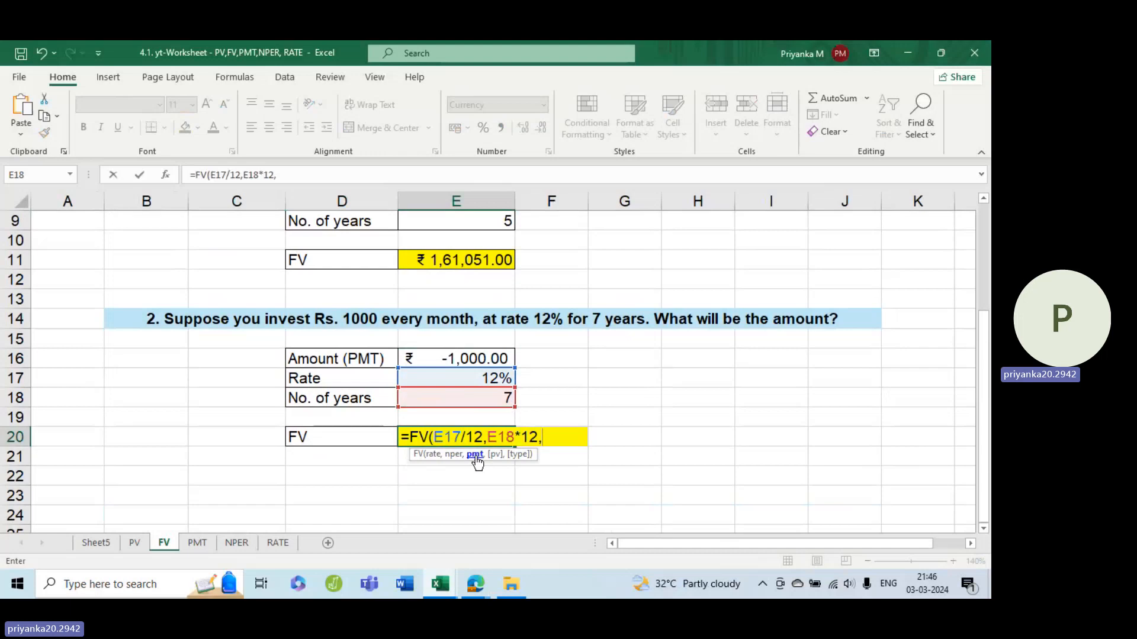
left_click(474, 359)
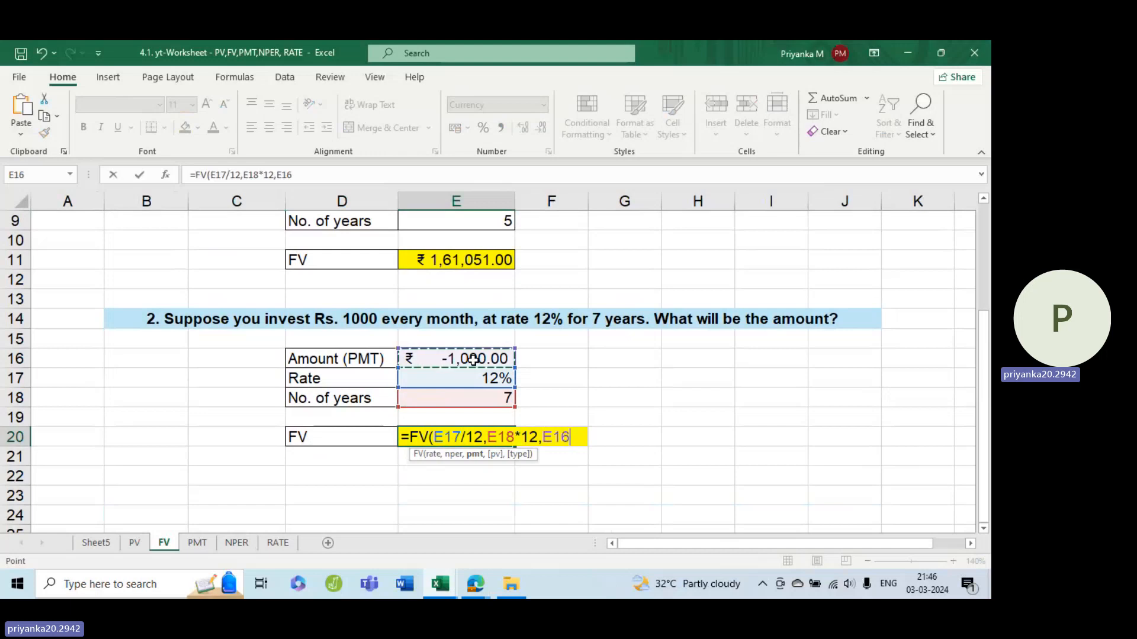
type(",")
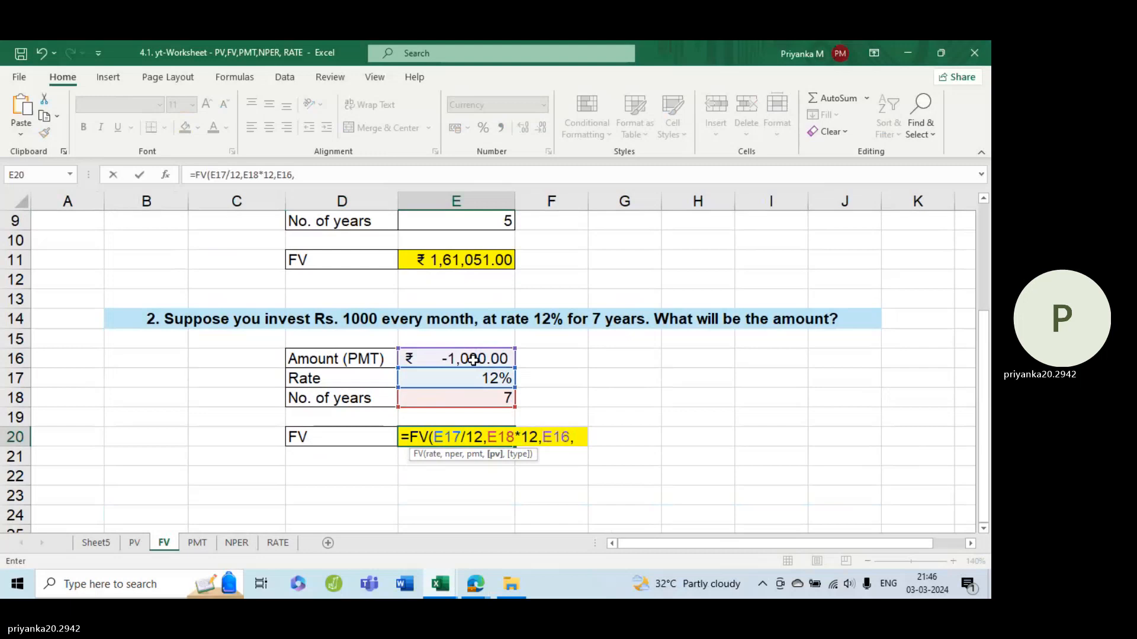
type("0")
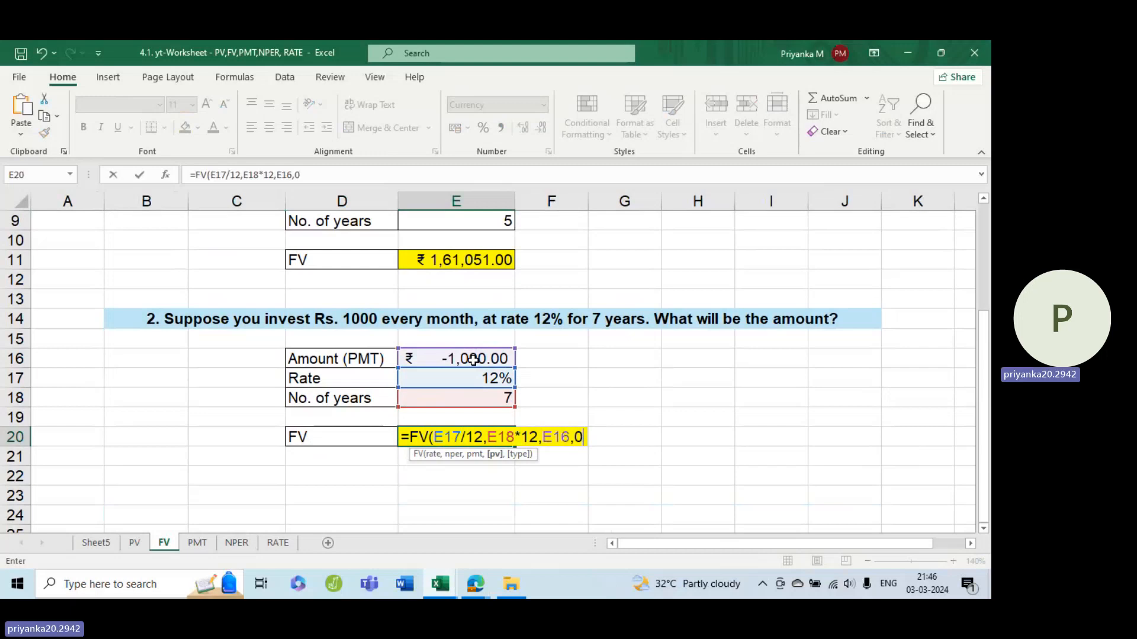
type(",")
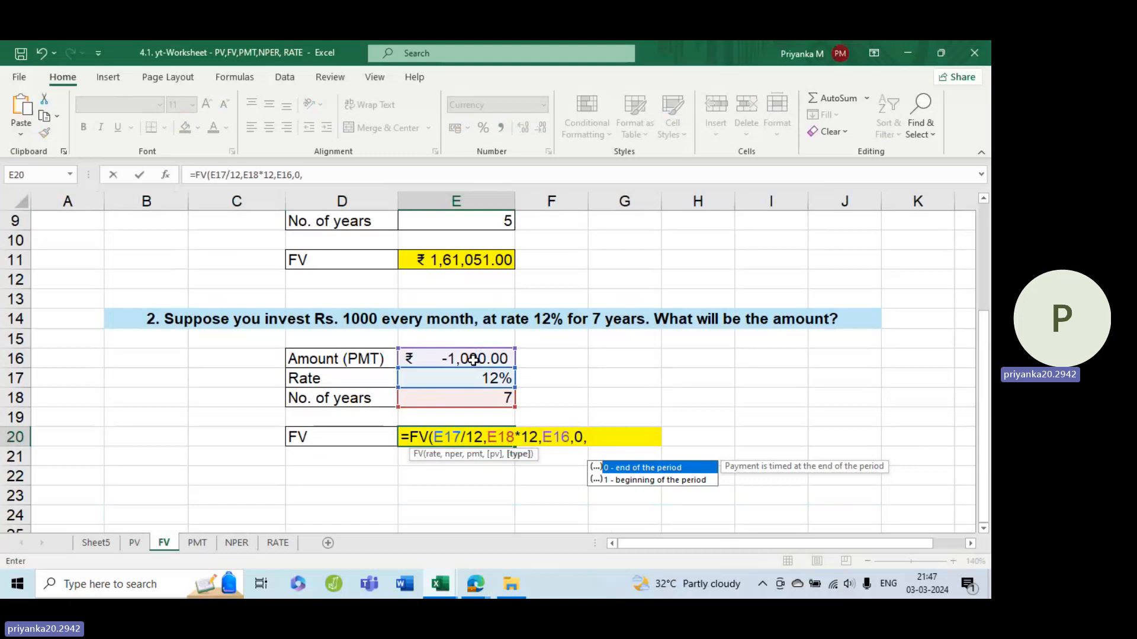
Step: Complete the FV formula in E20 with 0 as pv and type 1 for beginning-of-period payments, and enter it
type("1)")
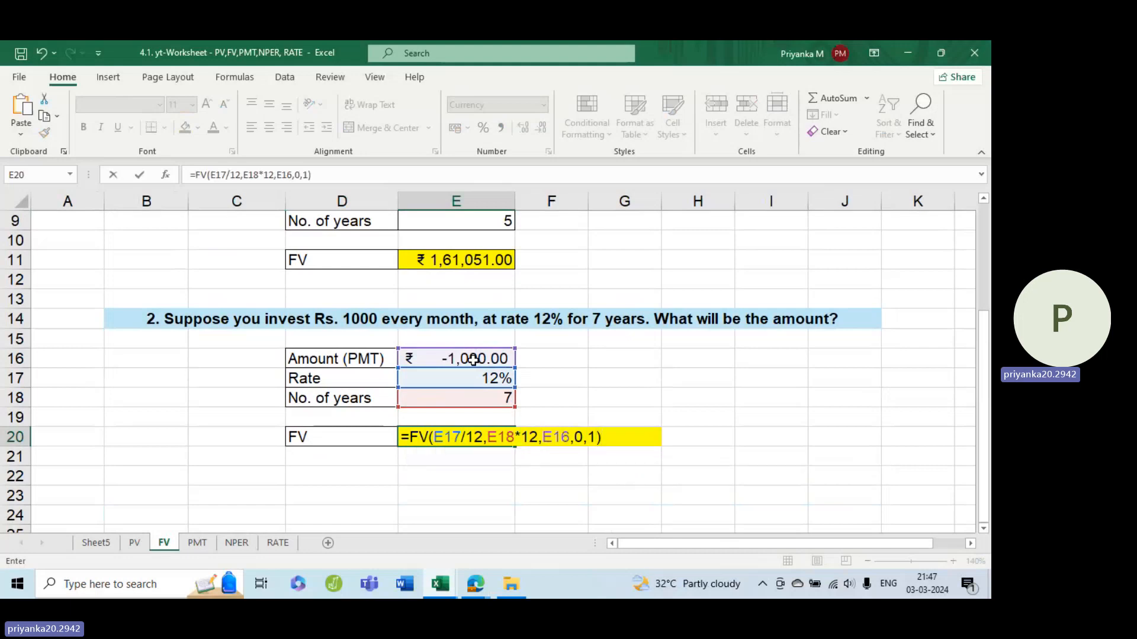
key("Return")
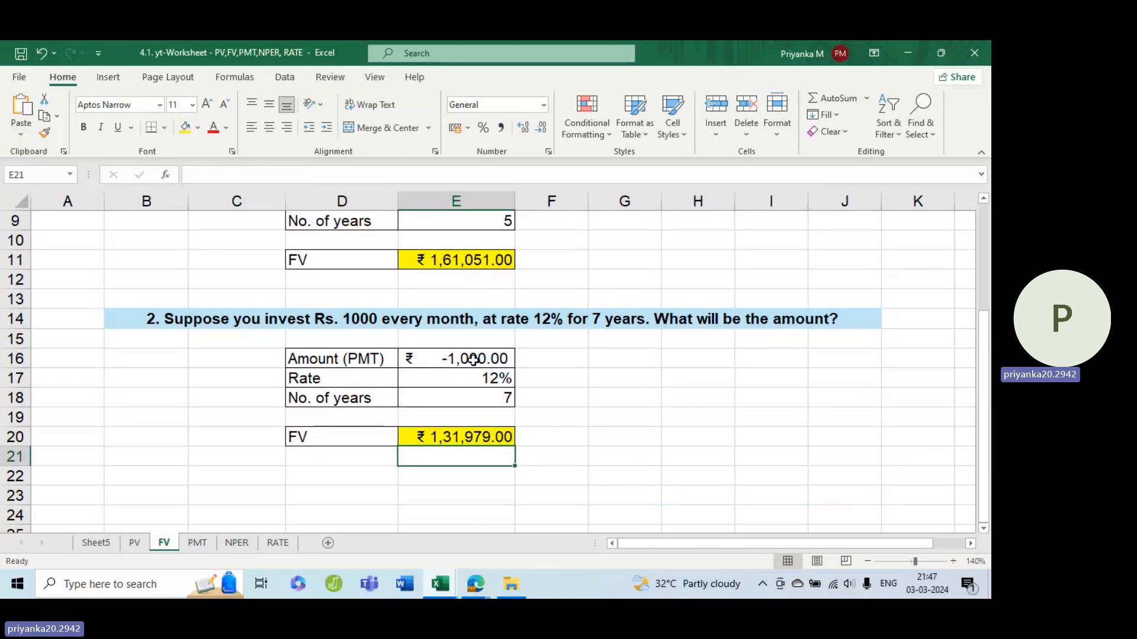